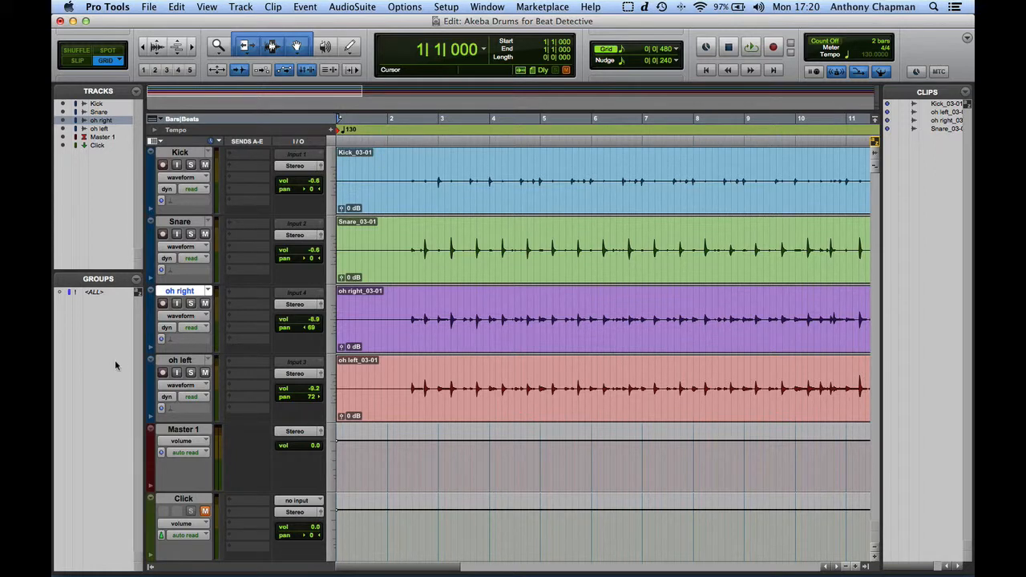
# Step: Move the oh left track above the oh right track in the track order
pyautogui.moveTo(201, 368); pyautogui.dragTo(202, 310)
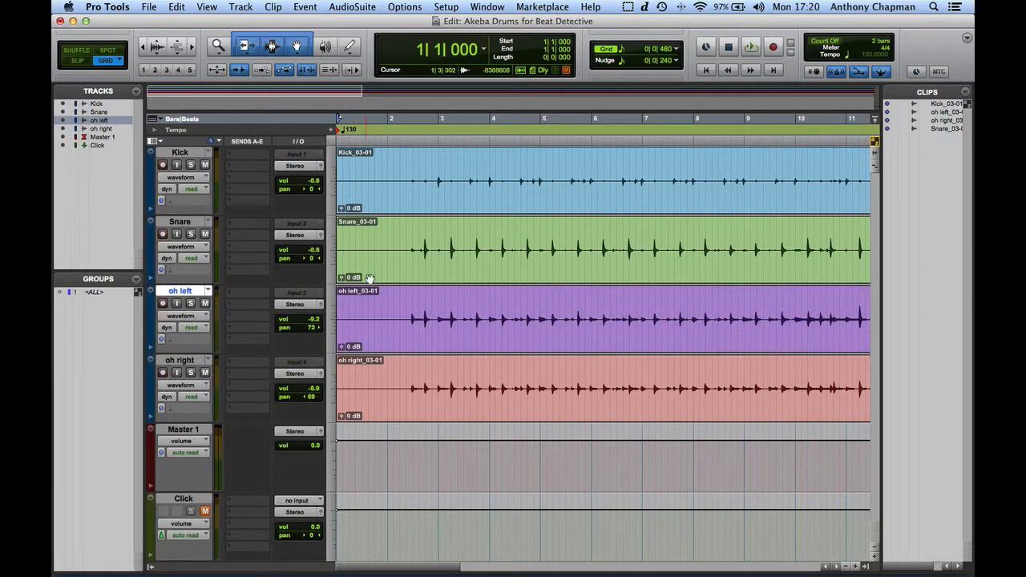
pyautogui.click(401, 174)
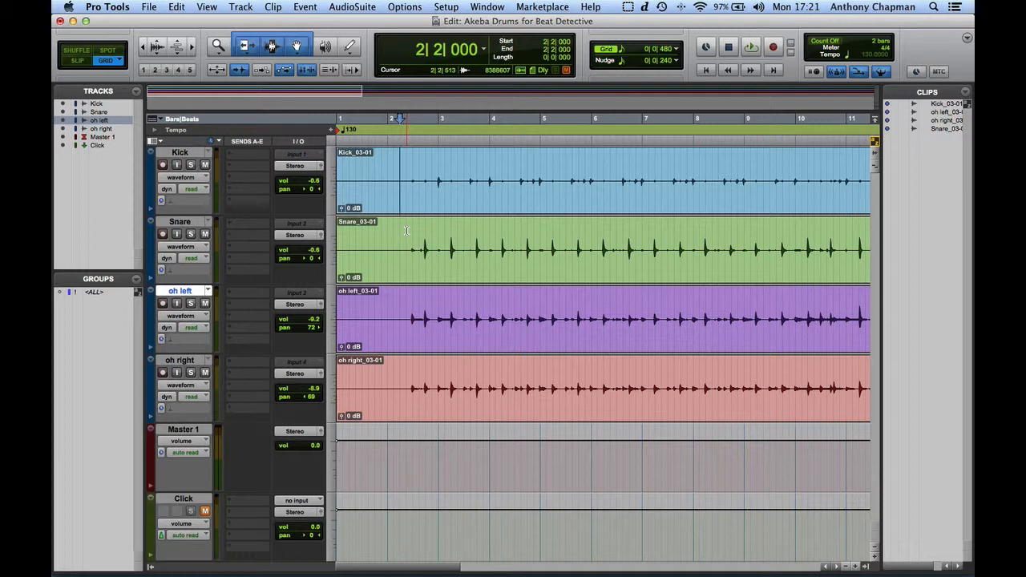
pyautogui.moveTo(458, 162); pyautogui.dragTo(471, 211)
pyautogui.moveTo(580, 183); pyautogui.dragTo(628, 397)
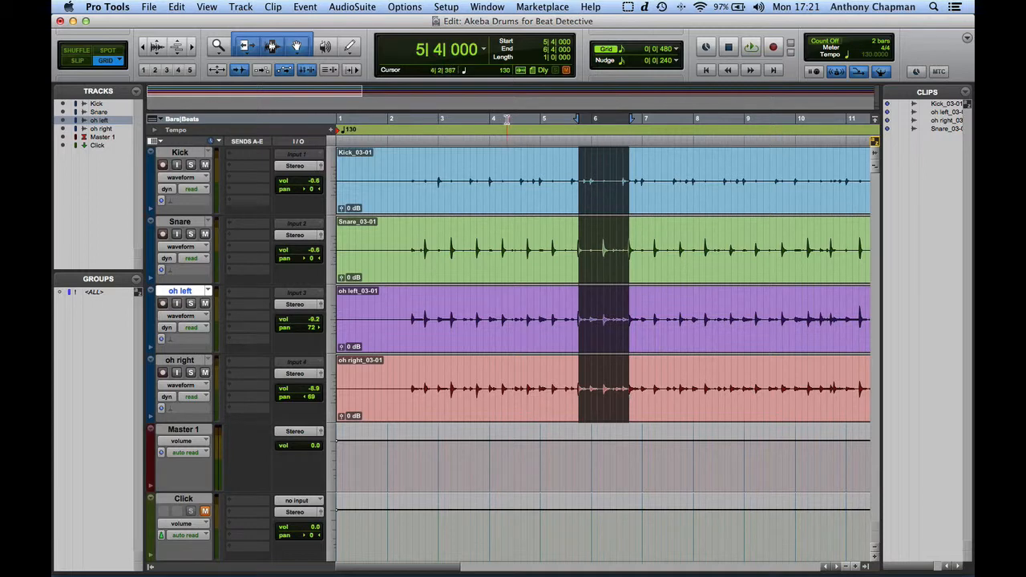
pyautogui.moveTo(465, 143); pyautogui.dragTo(523, 156)
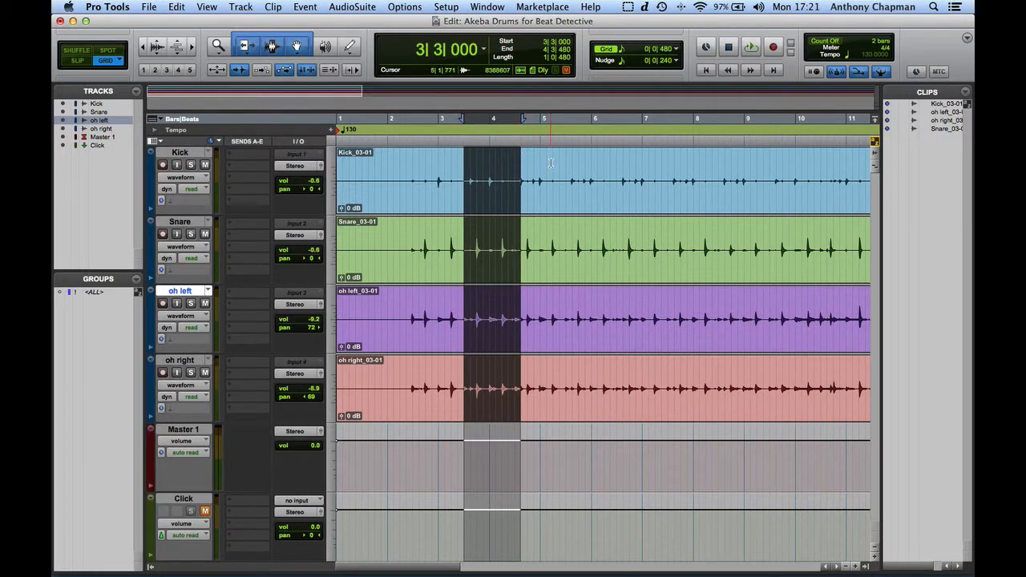
pyautogui.click(553, 163)
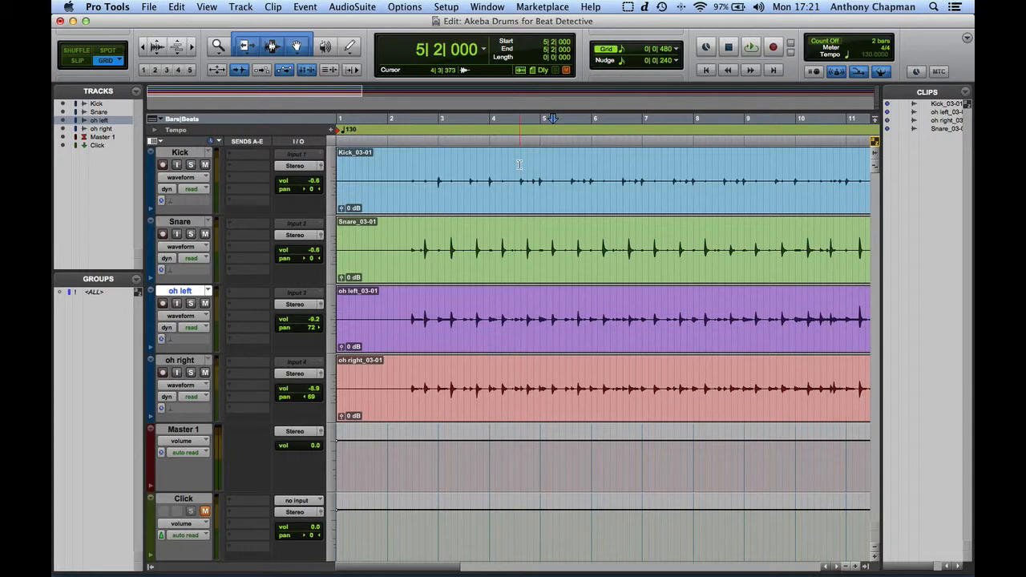
# Step: Start a new track group containing the Kick, Snare, oh left and oh right tracks
pyautogui.click(176, 287)
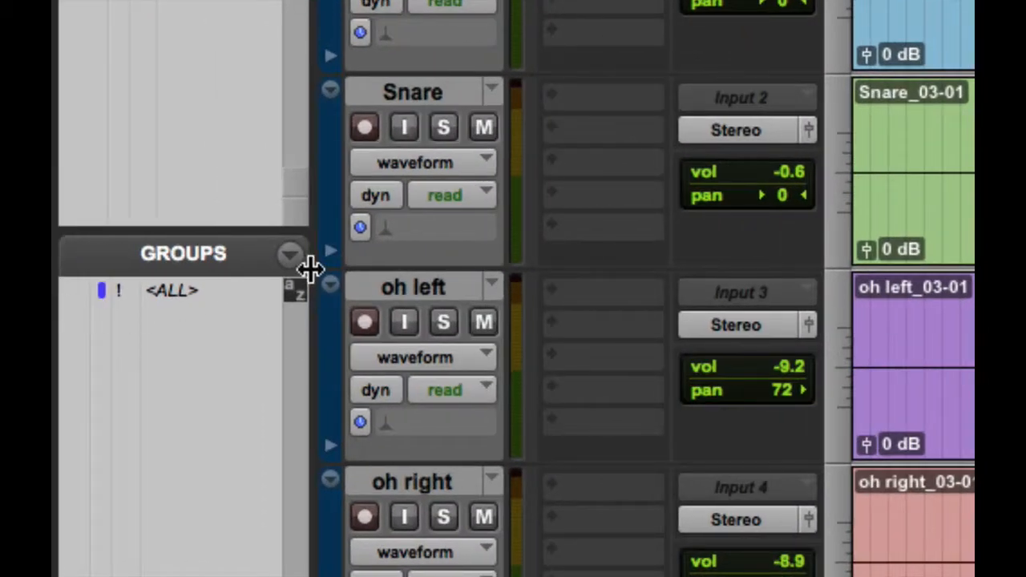
pyautogui.click(216, 270)
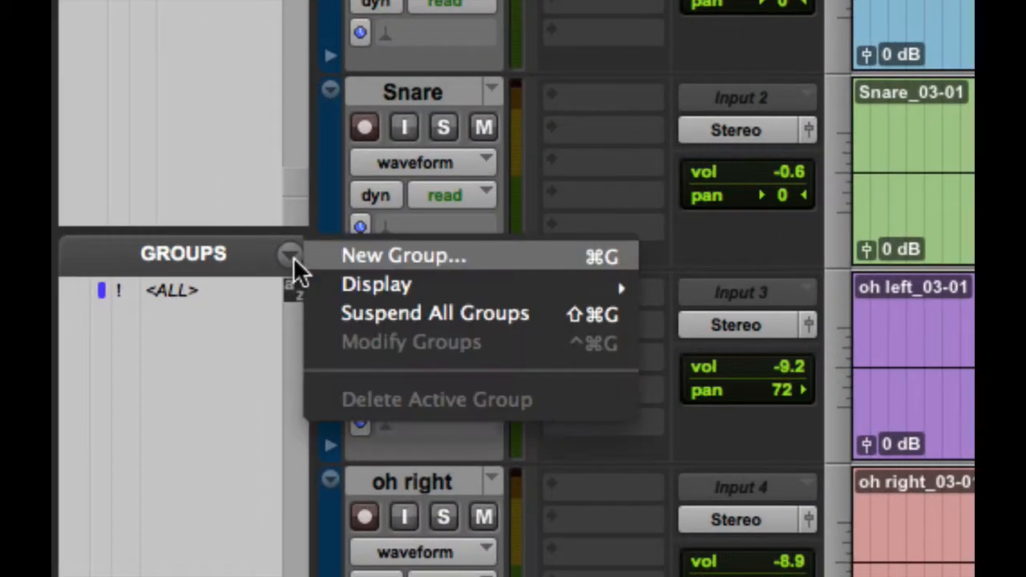
pyautogui.click(339, 259)
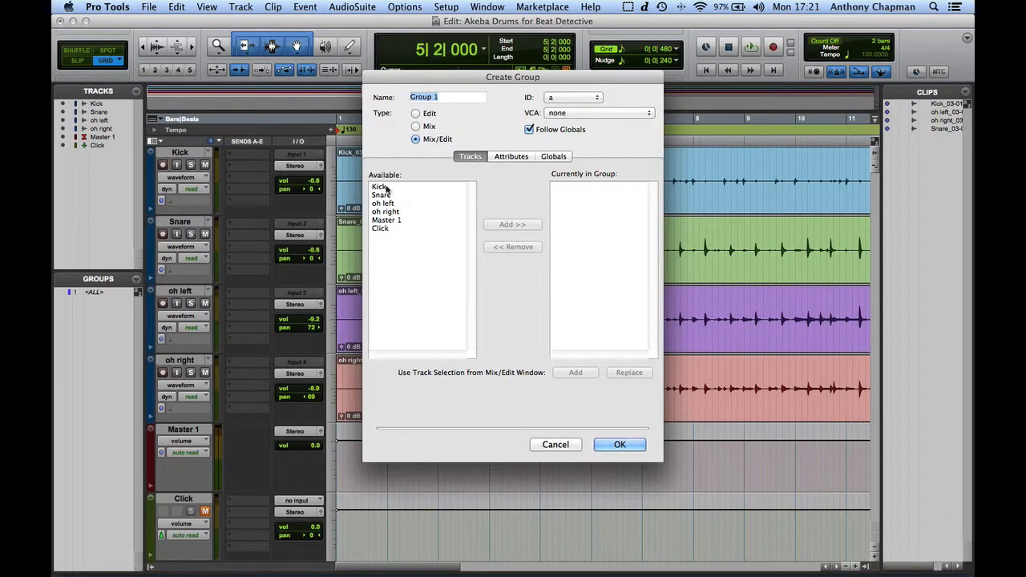
pyautogui.click(384, 186)
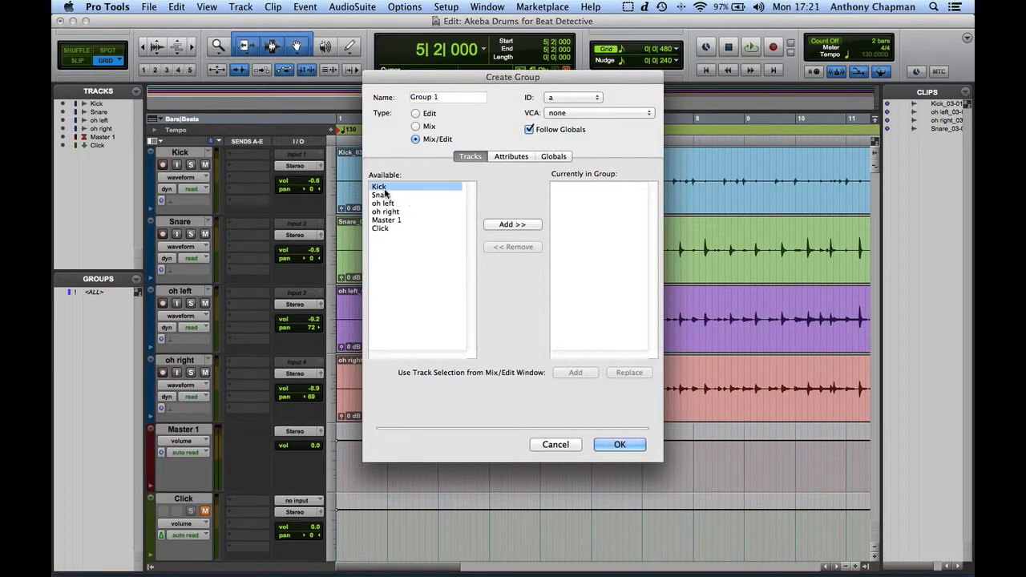
pyautogui.moveTo(386, 192); pyautogui.dragTo(394, 215)
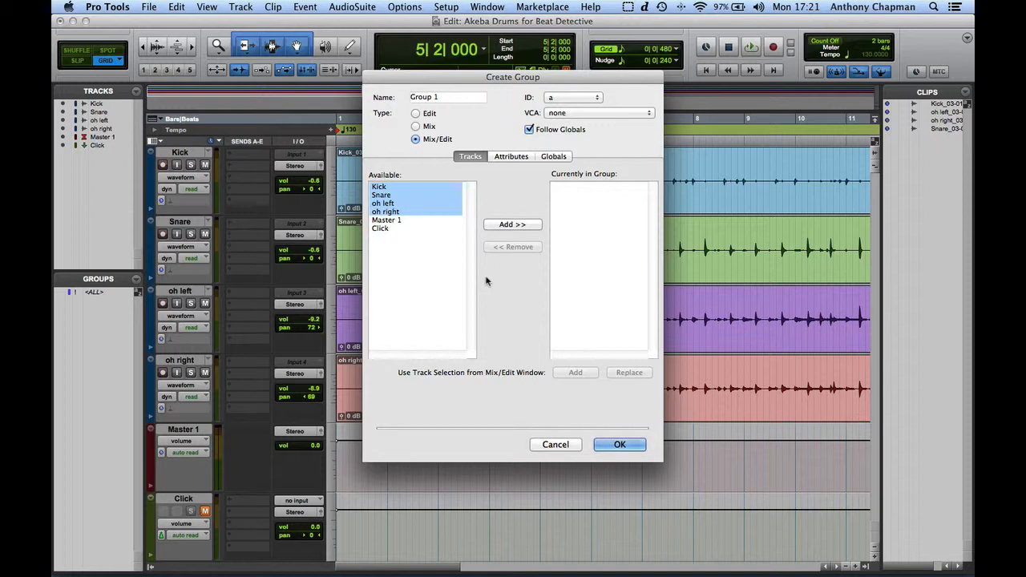
pyautogui.click(519, 228)
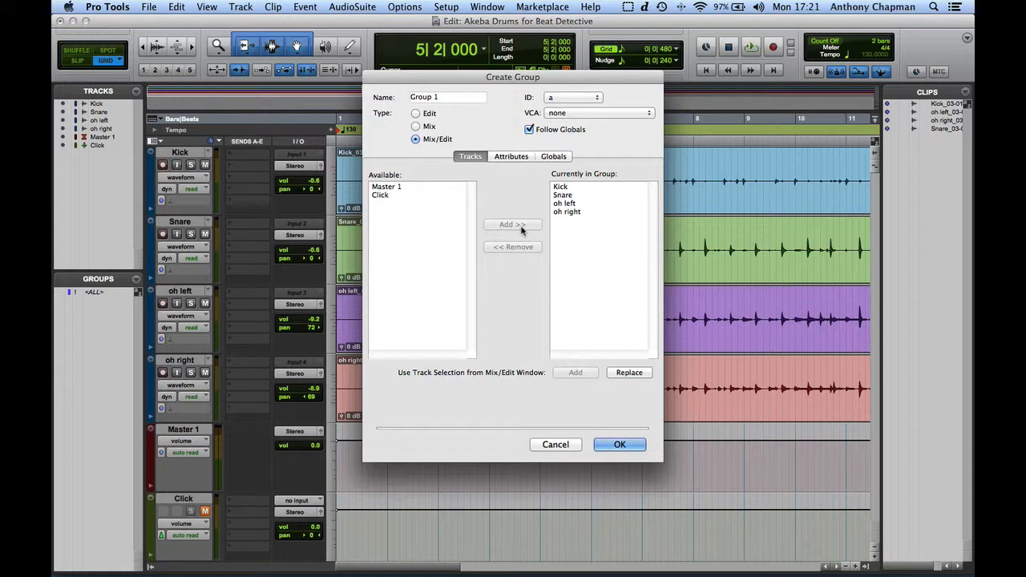
# Step: Name the new group Drums edit, set its type to Edit, and create it
pyautogui.tripleClick(449, 97)
pyautogui.write('Drums edit')
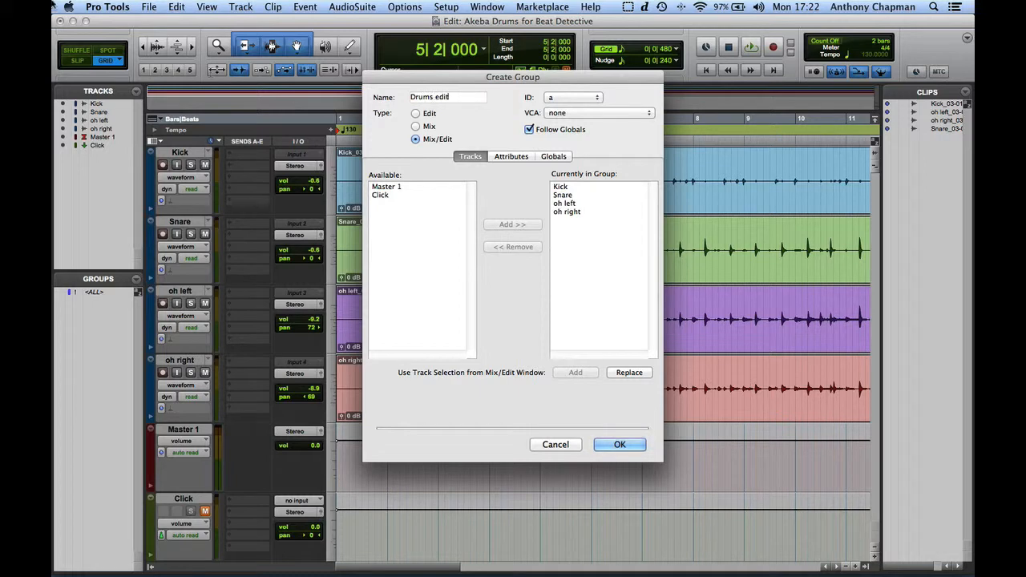
pyautogui.click(416, 114)
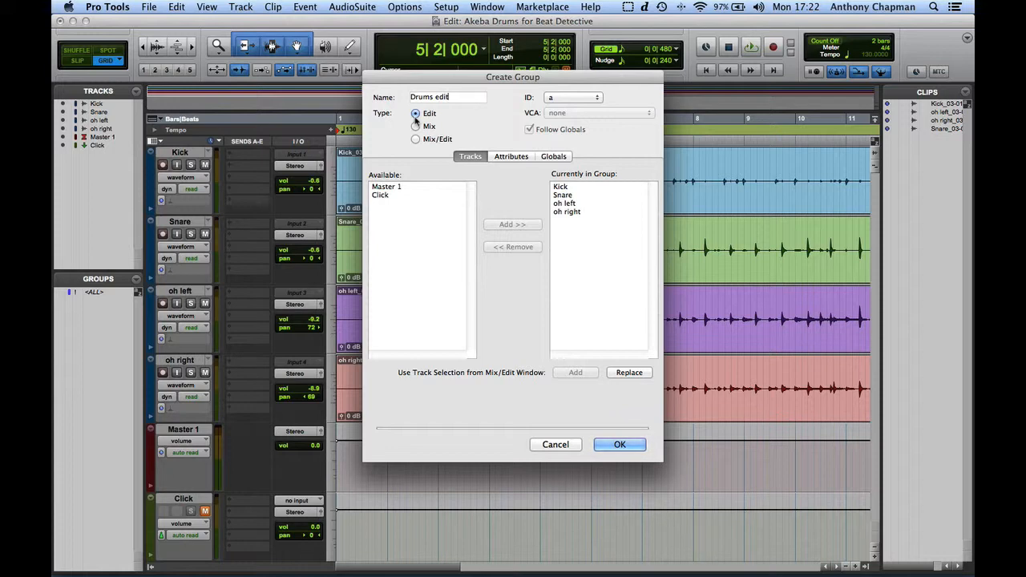
pyautogui.click(619, 444)
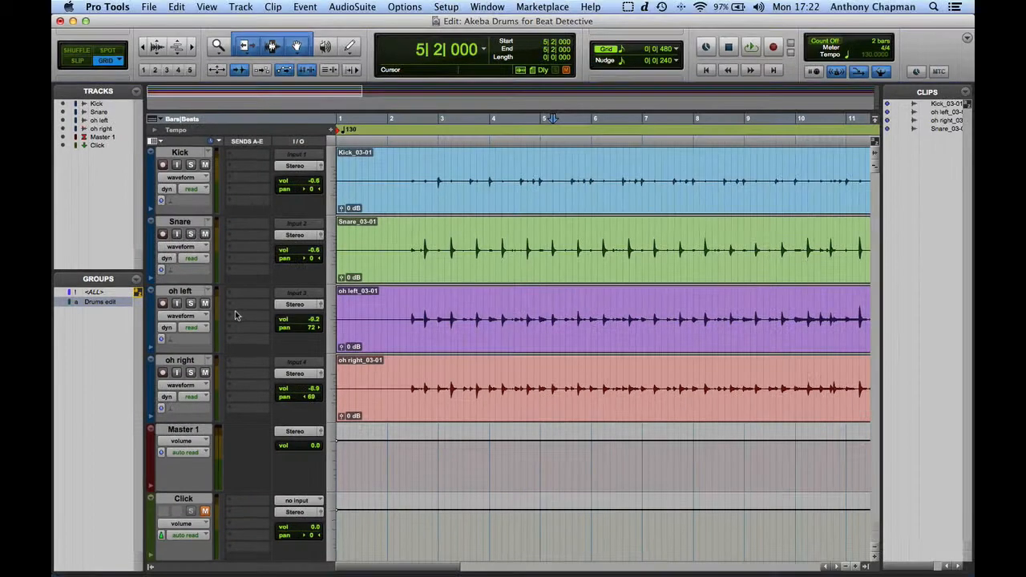
# Step: Return the playback position to bar 1 and audition the start of the drum tracks
pyautogui.press('space')
pyautogui.press('space')
pyautogui.click(341, 117)
pyautogui.press('space')
pyautogui.press('space')
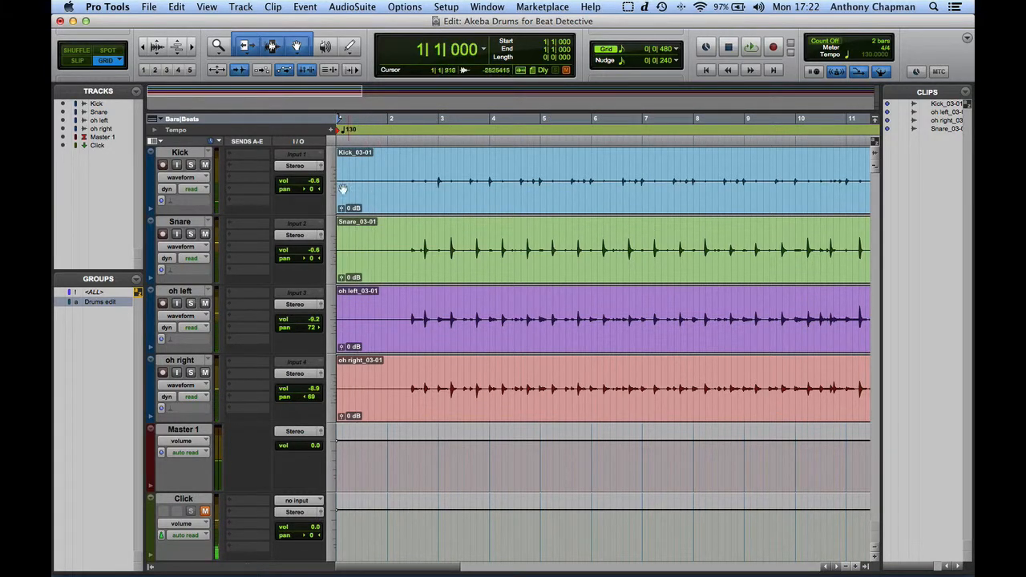
# Step: Trim the start of the grouped drum clips to 2|1|000 and play them back
pyautogui.doubleClick(340, 183)
pyautogui.keyDown('shift'); pyautogui.click(396, 185); pyautogui.keyUp('shift')
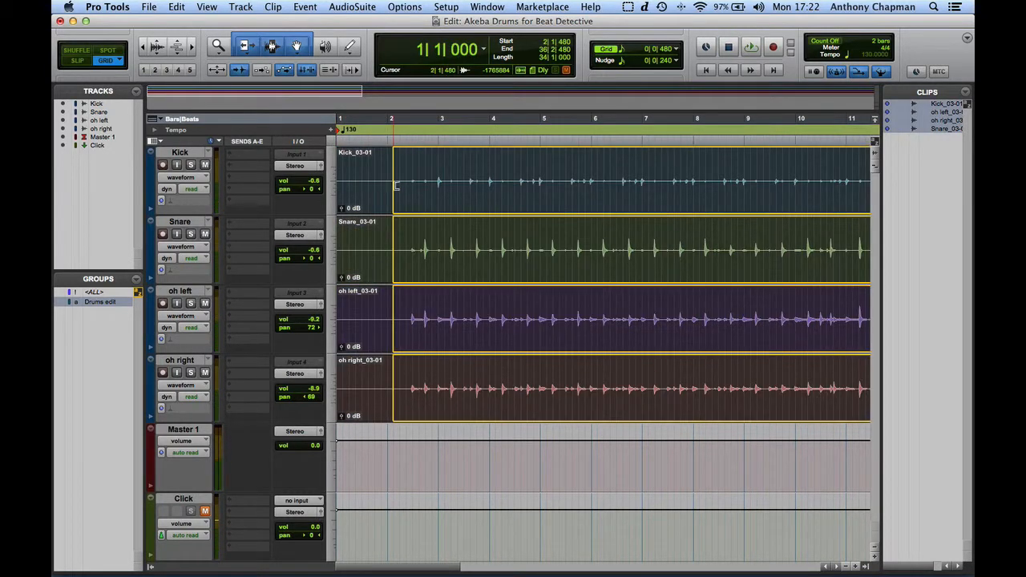
pyautogui.click(392, 186)
pyautogui.press('space')
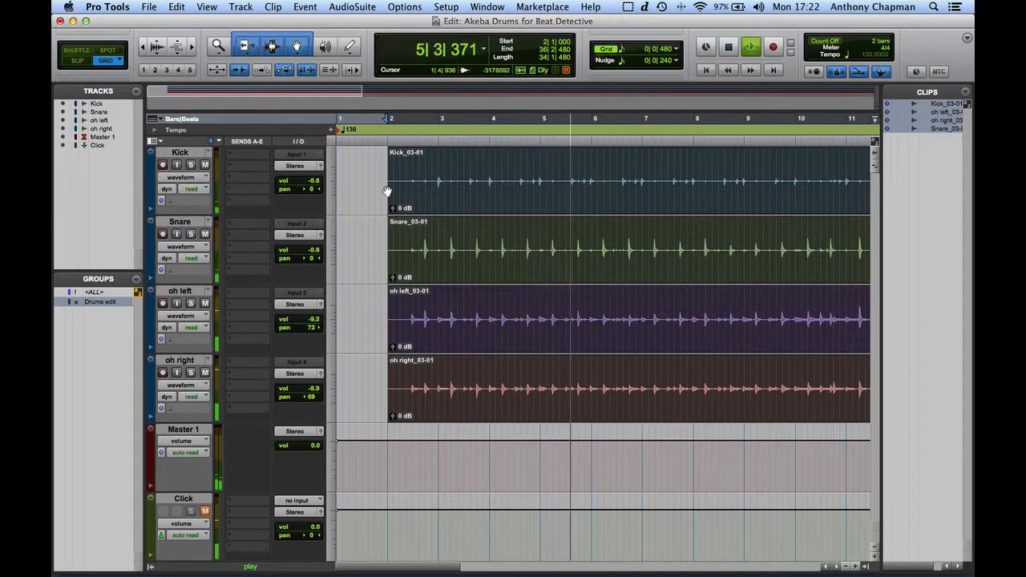
pyautogui.press('space')
# Step: Audition the drums closely from 6|3|710, just before the snare hit at beat 4 of bar 6
pyautogui.click(634, 168)
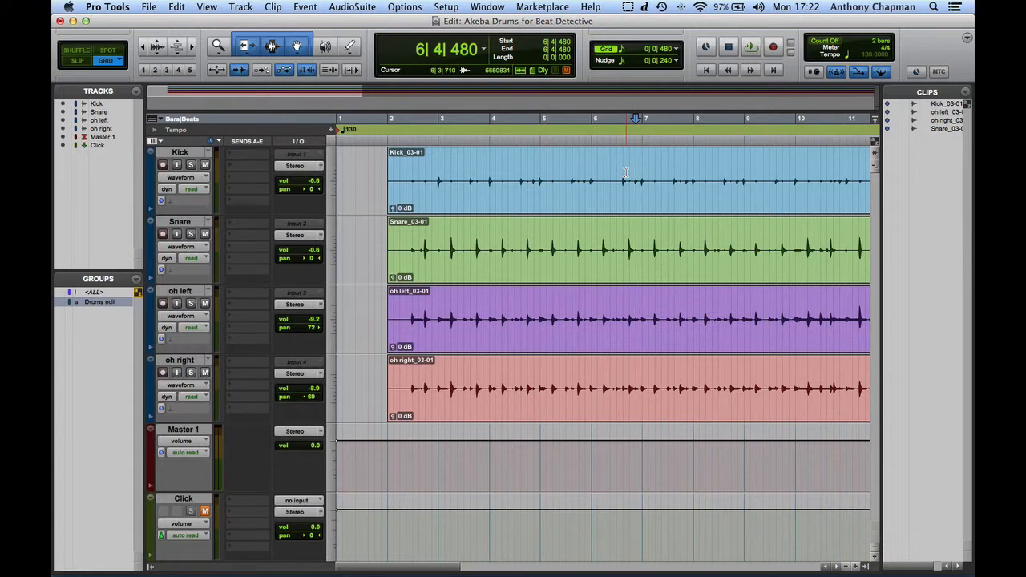
pyautogui.click(626, 173)
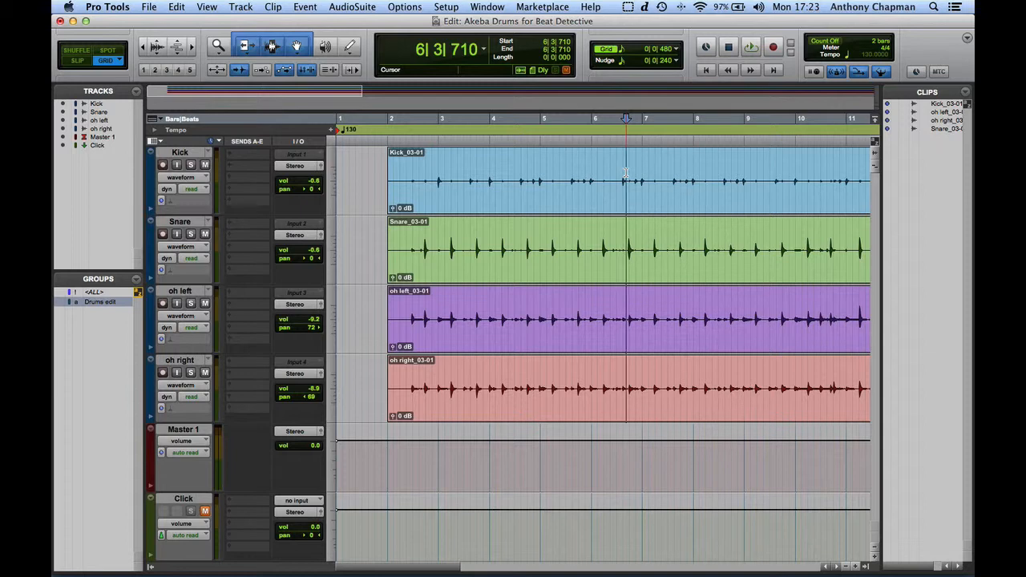
pyautogui.press('super+bracketright')
pyautogui.press('super+bracketright')
pyautogui.press('super+bracketright')
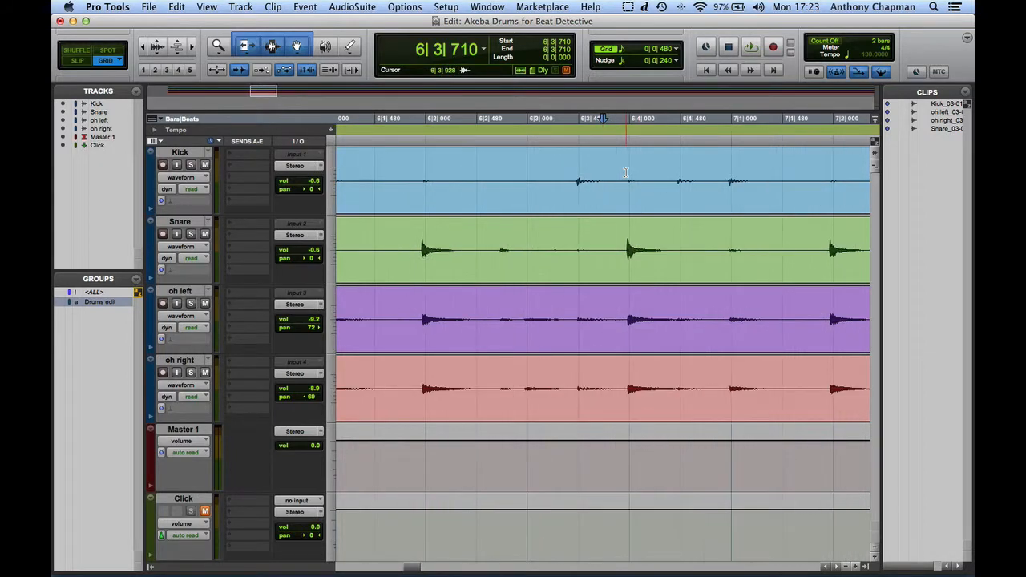
pyautogui.press('space')
pyautogui.press('space')
pyautogui.press('space')
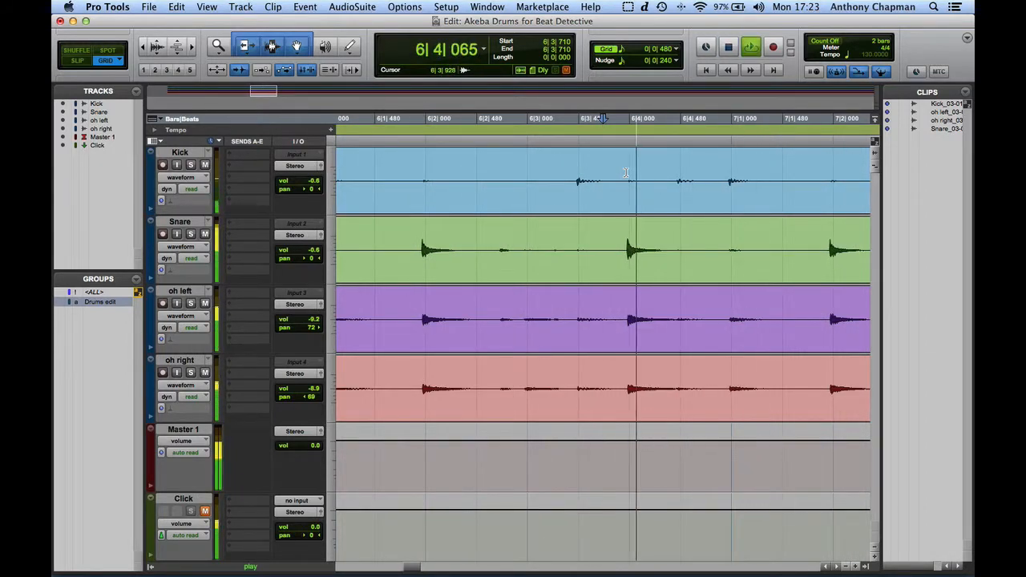
pyautogui.press('space')
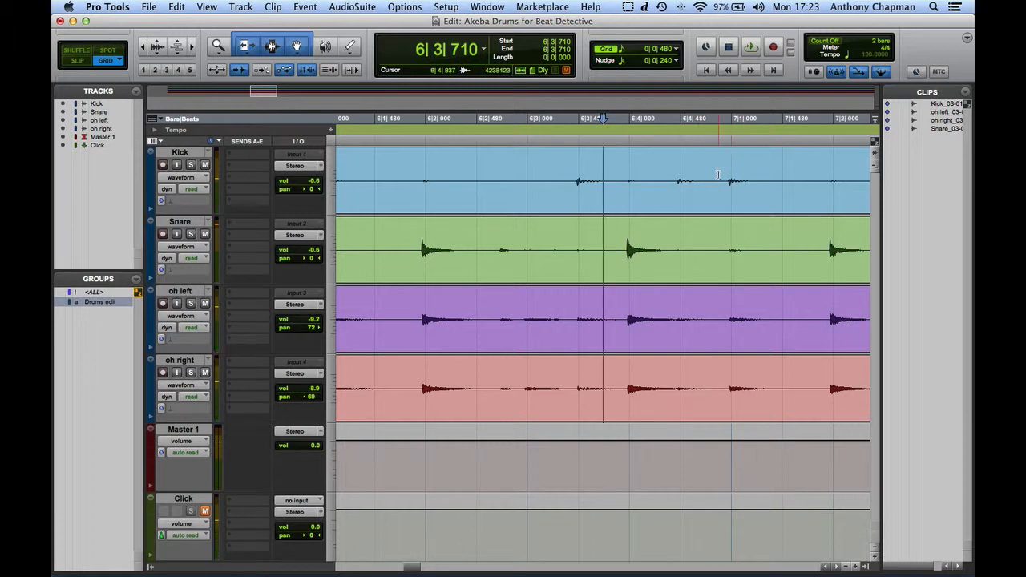
# Step: Audition the drums from the snare hit just before beat 2 of bar 6
pyautogui.click(730, 176)
pyautogui.click(717, 174)
pyautogui.click(425, 153)
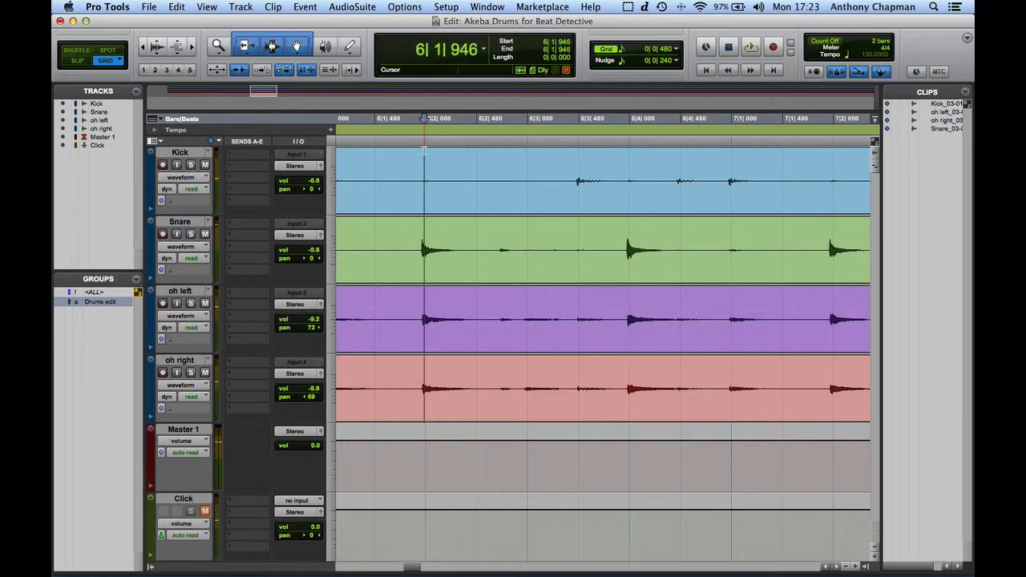
pyautogui.press('space')
pyautogui.press('space')
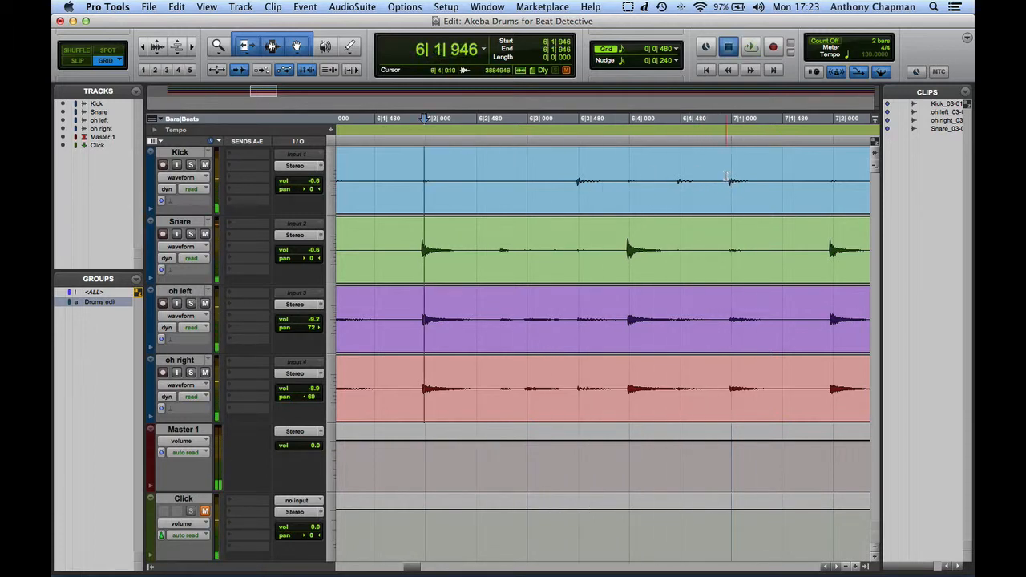
# Step: Separate the grouped drum clips at the kick transient just before bar 7, at 6|4|935
pyautogui.click(723, 191)
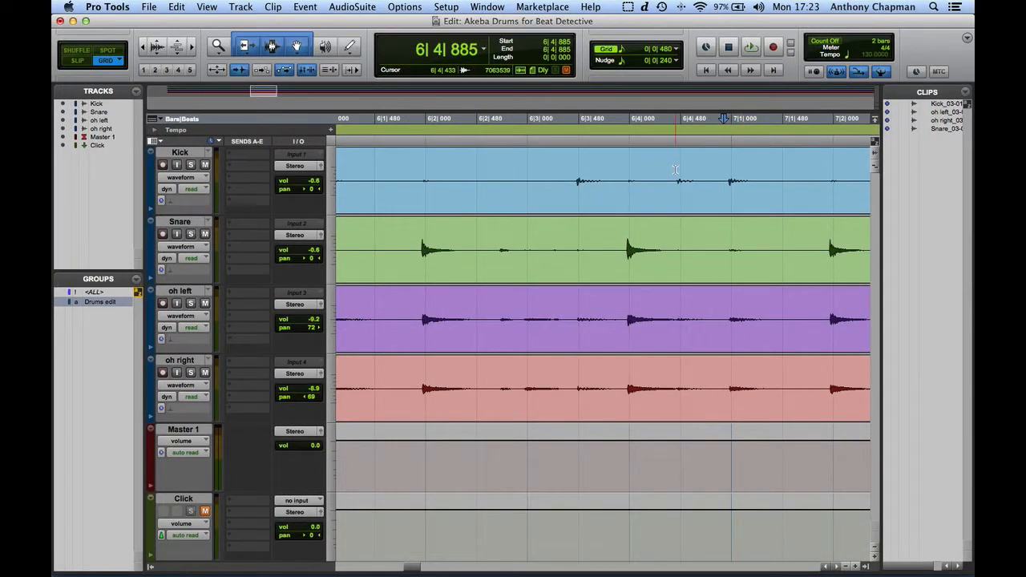
pyautogui.press('Tab')
pyautogui.press('space')
pyautogui.press('super+e')
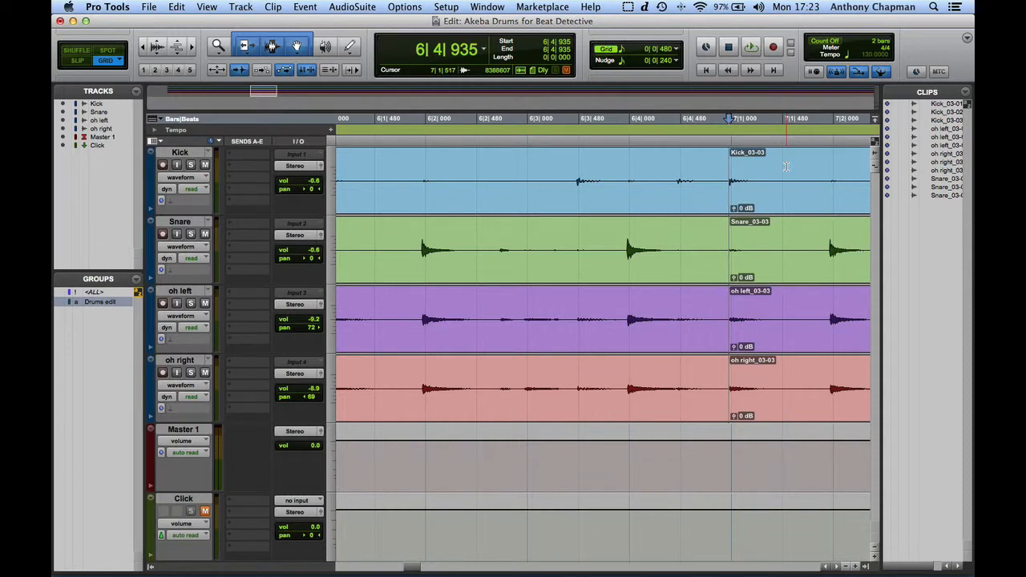
# Step: Move the drum clips after the cut to start at 7|1|000, and play across the edit from 6|3|000
pyautogui.click(754, 202)
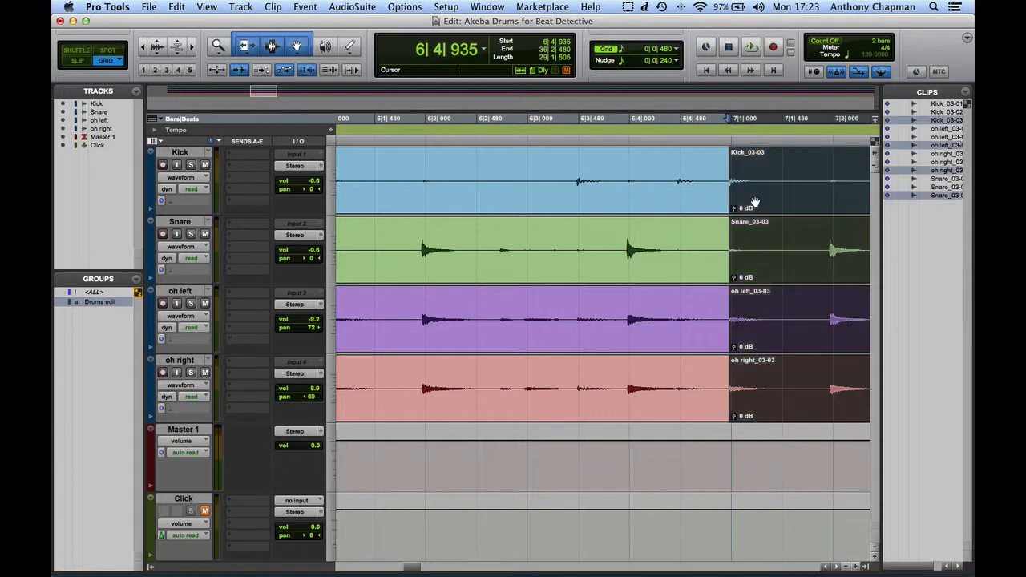
pyautogui.click(762, 203)
pyautogui.moveTo(763, 202); pyautogui.dragTo(764, 202)
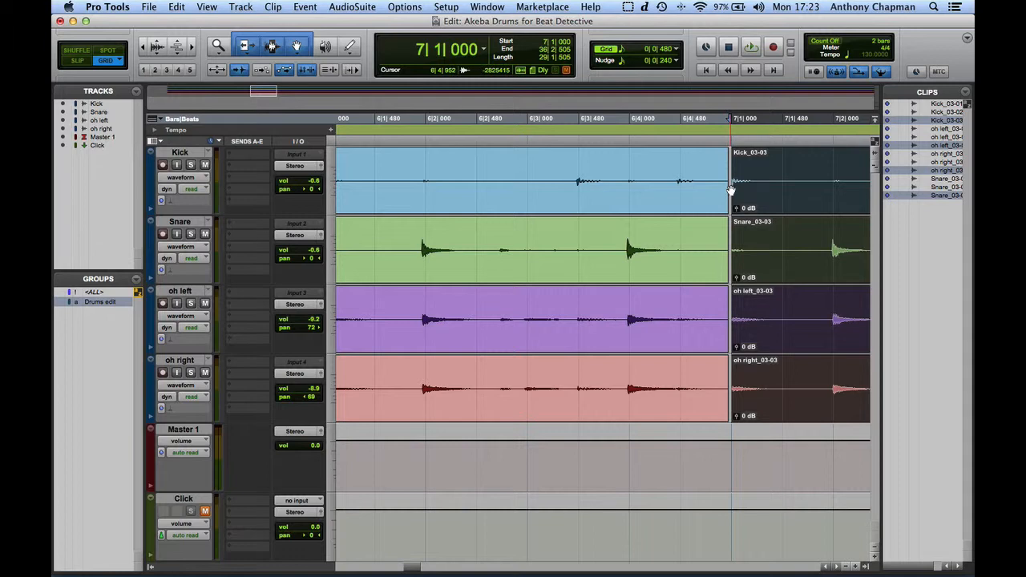
pyautogui.click(542, 128)
pyautogui.press('space')
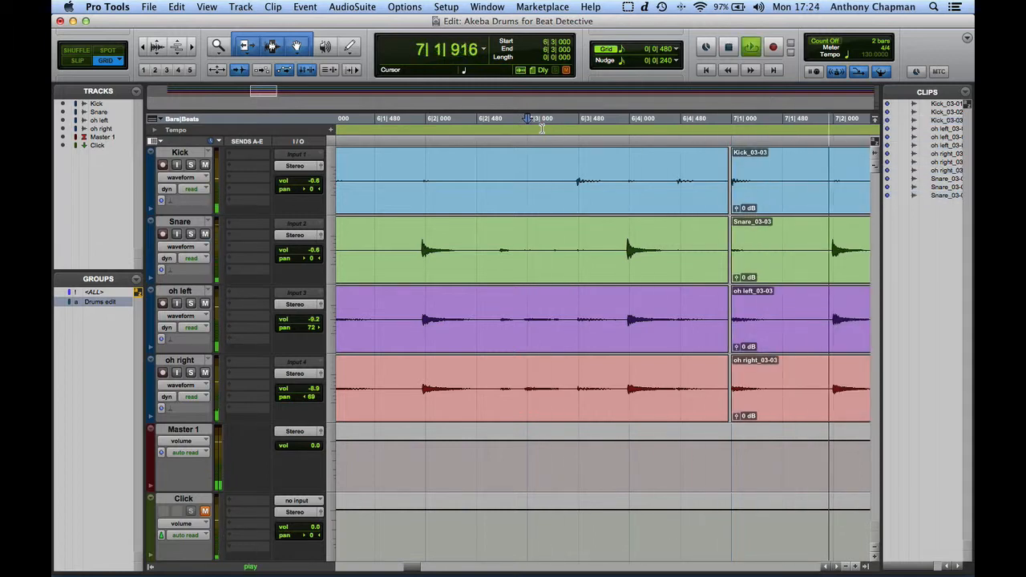
pyautogui.press('space')
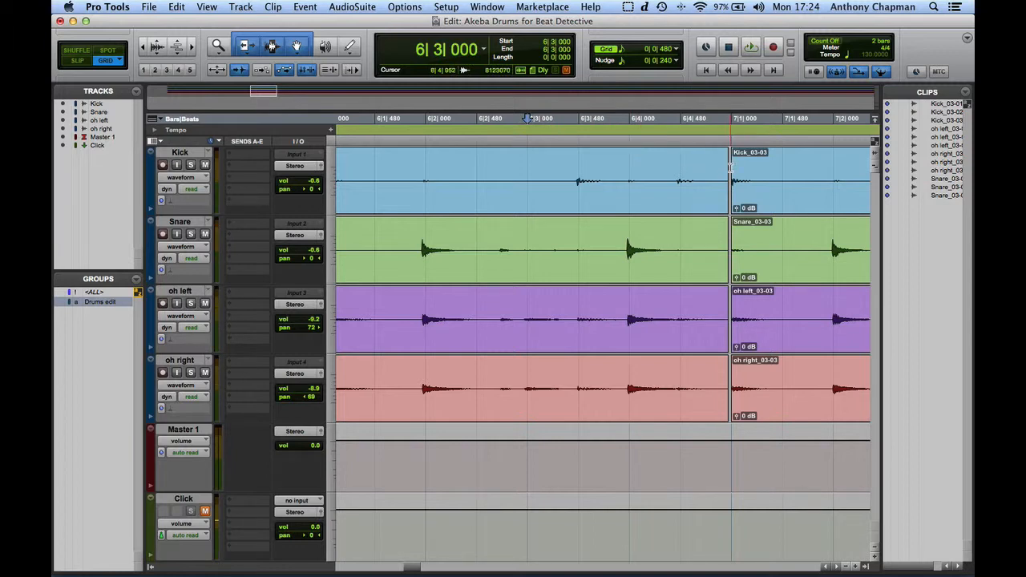
# Step: Extend the first section's drum clips to 7|1|000 to close the gap, and hide the Clips list
pyautogui.moveTo(733, 168); pyautogui.dragTo(462, 195)
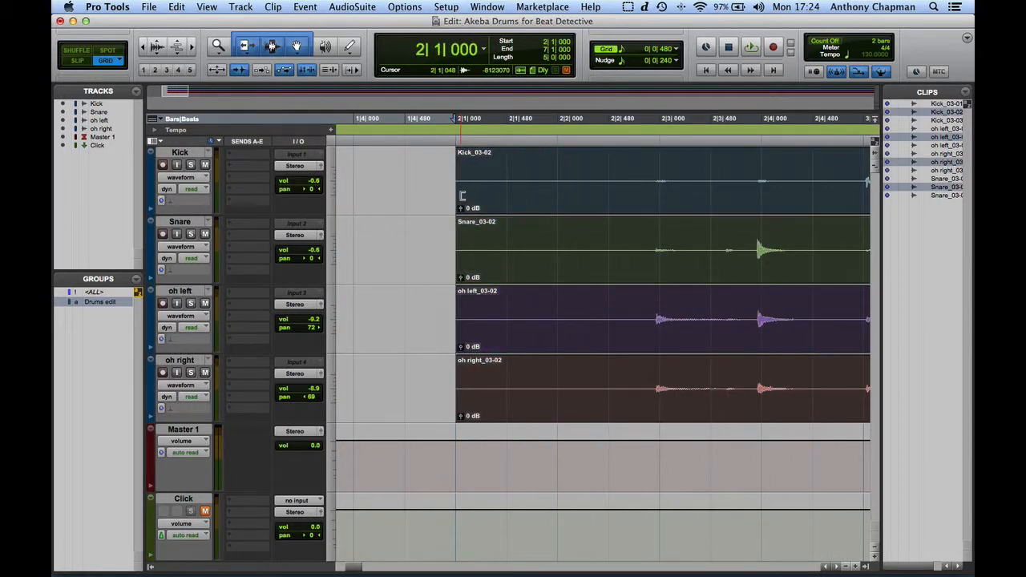
pyautogui.press('super+[')
pyautogui.press('super+[')
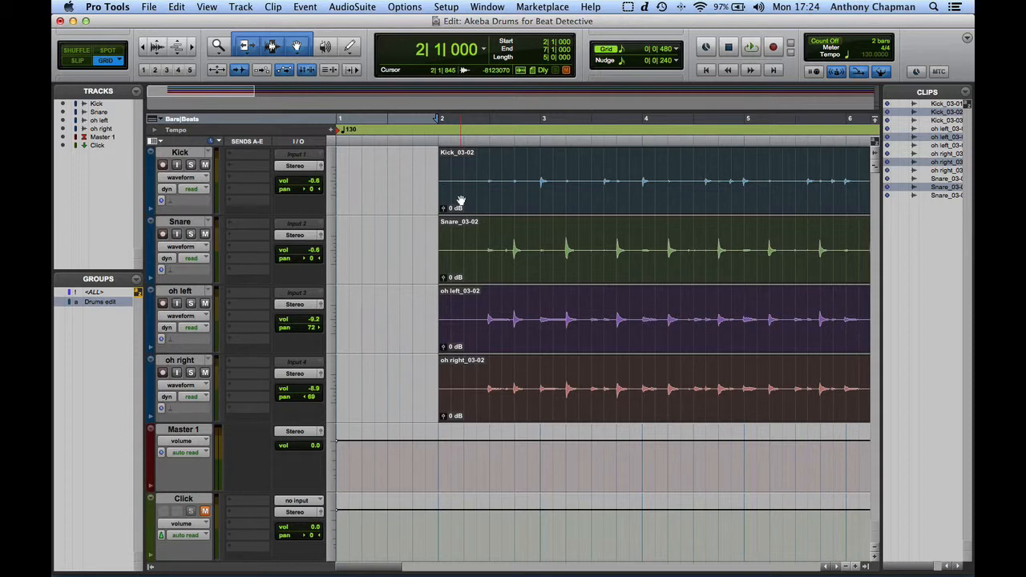
pyautogui.hscroll(7, 461, 200)
pyautogui.hscroll(-5, 461, 201)
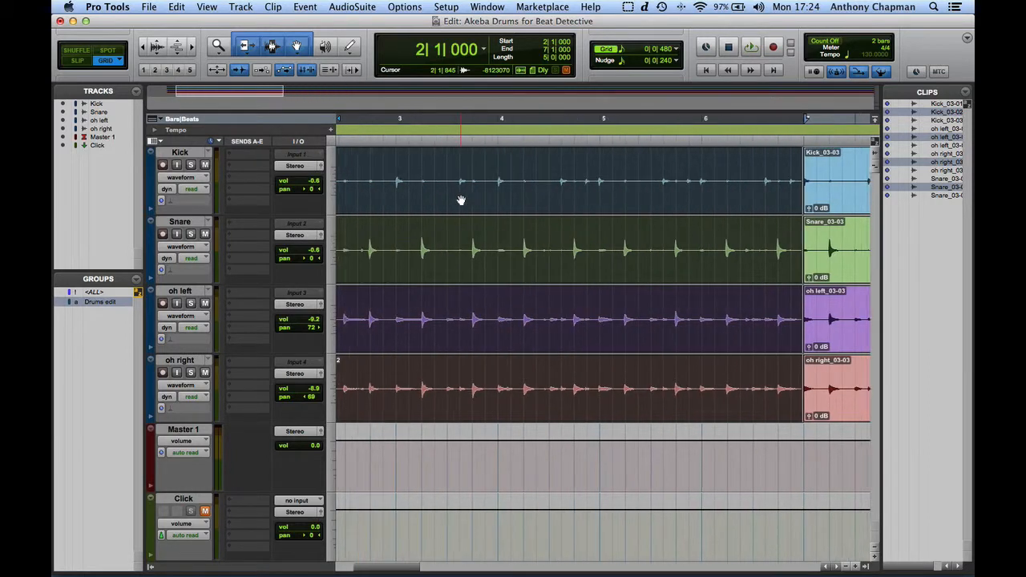
pyautogui.hscroll(-2, 461, 200)
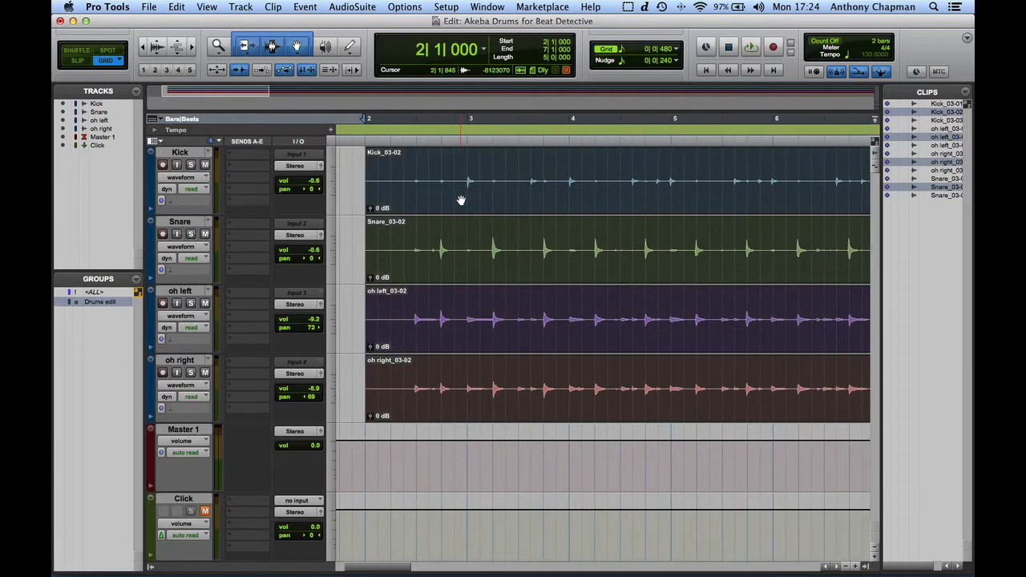
pyautogui.doubleClick(880, 262)
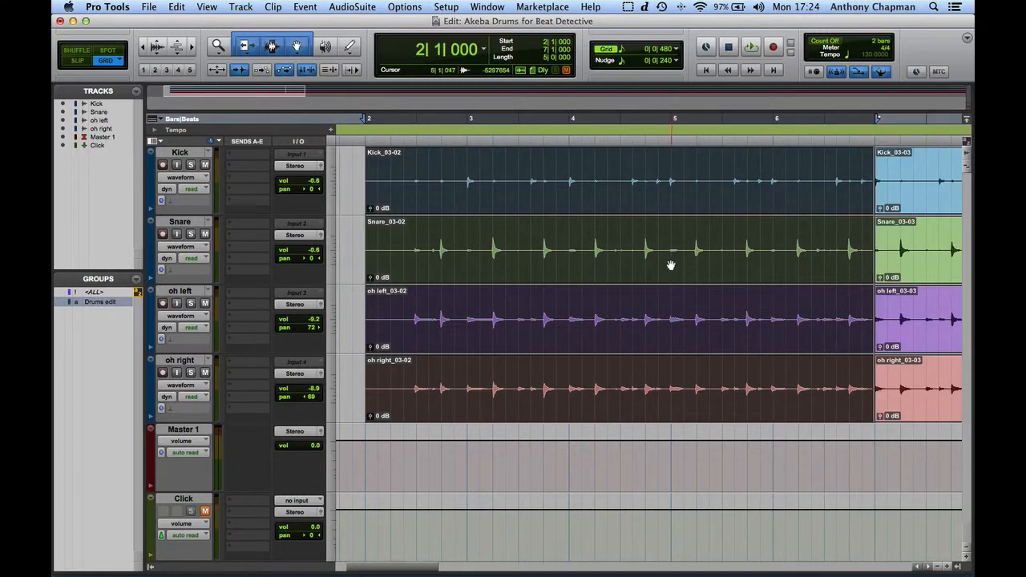
# Step: Open Beat Detective for the selected drum clips and review the Clip Separation and Edit Smoothing operations
pyautogui.click(293, 7)
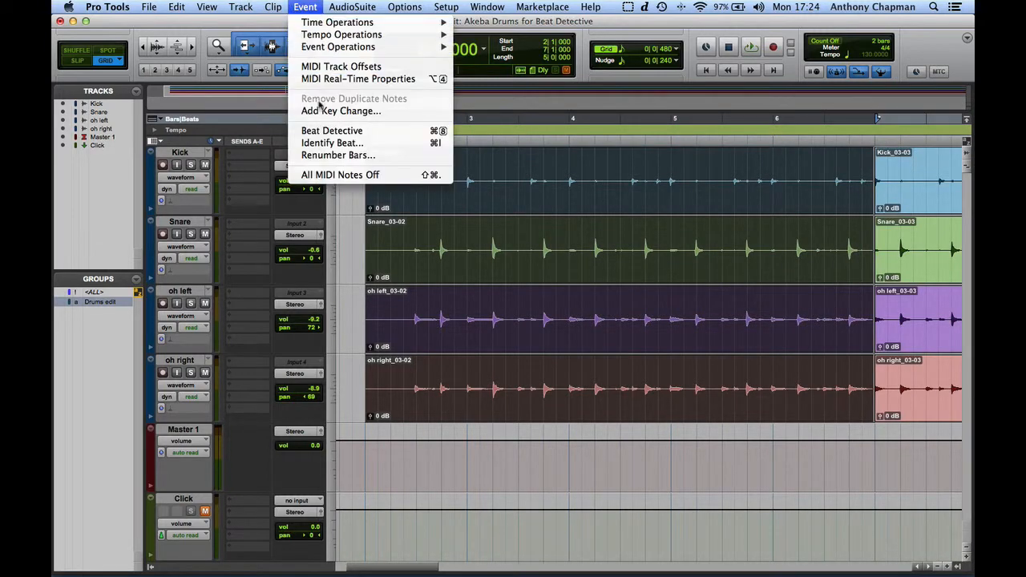
pyautogui.click(324, 130)
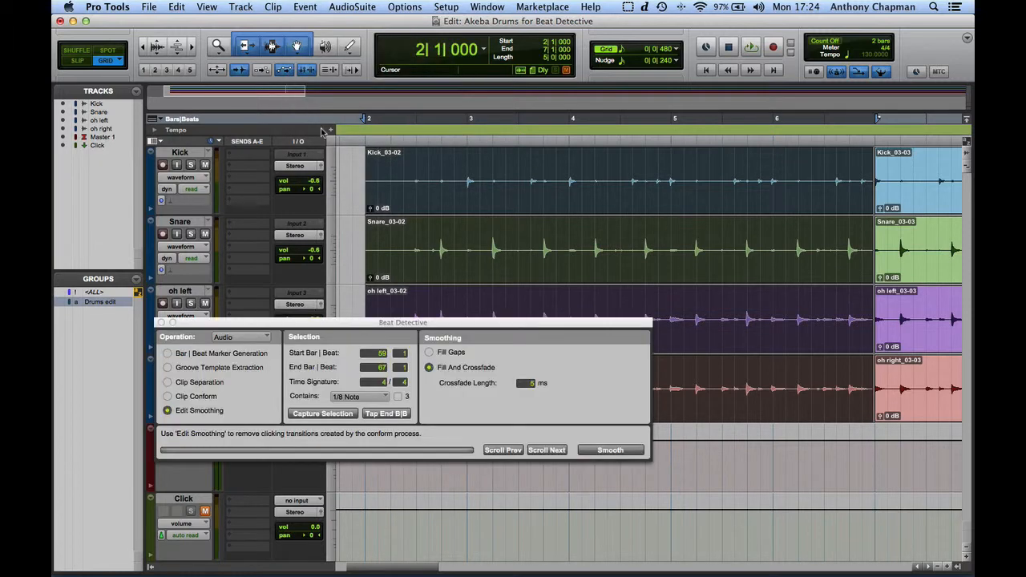
pyautogui.moveTo(402, 316); pyautogui.dragTo(509, 174)
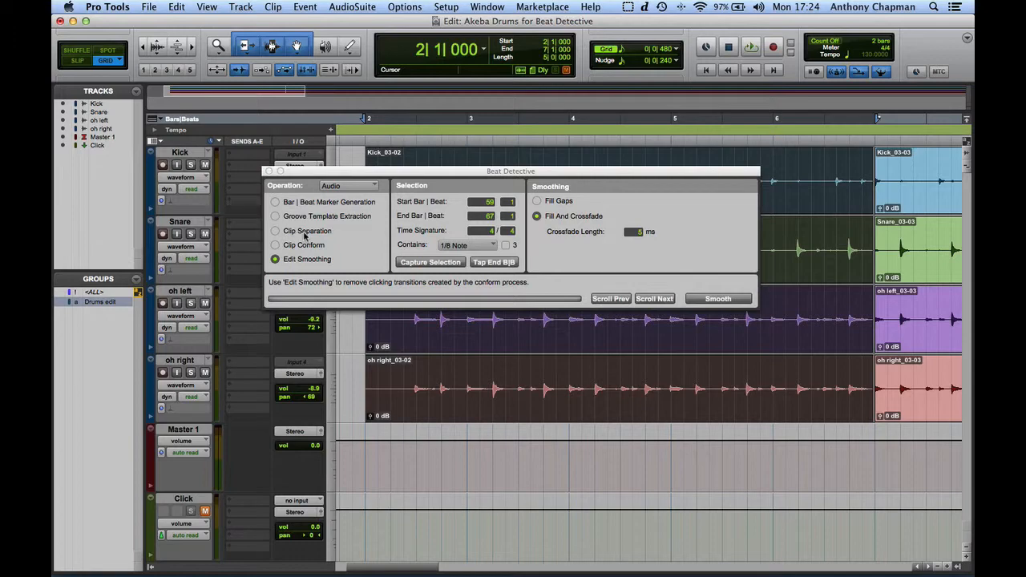
pyautogui.click(306, 232)
pyautogui.click(306, 245)
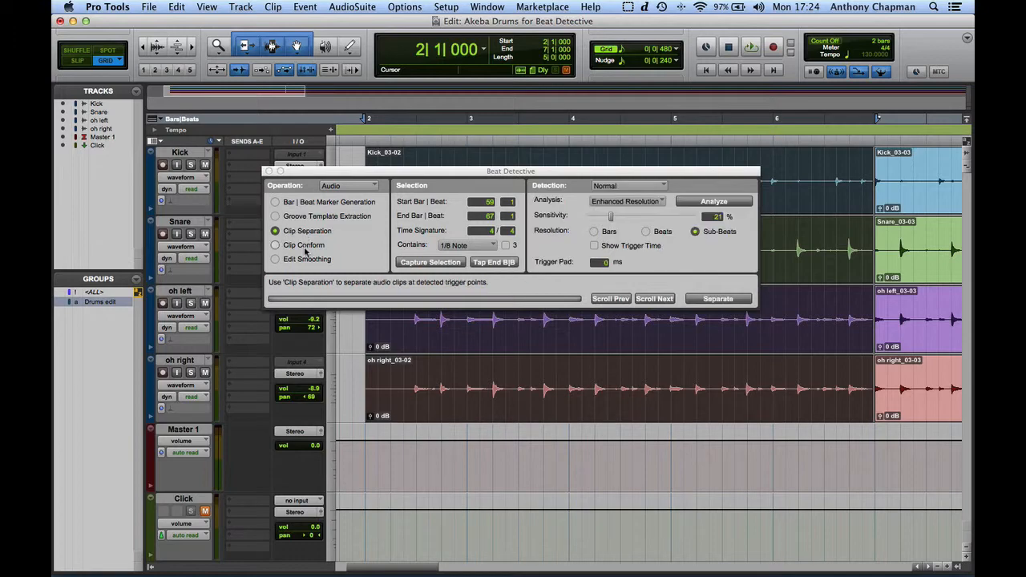
pyautogui.click(308, 260)
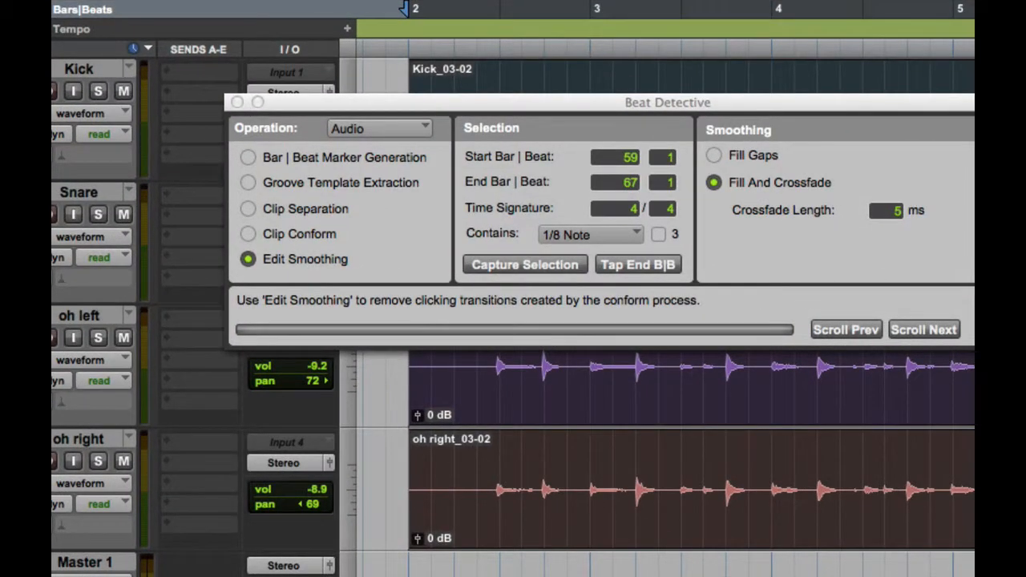
pyautogui.moveTo(336, 105); pyautogui.dragTo(188, 142)
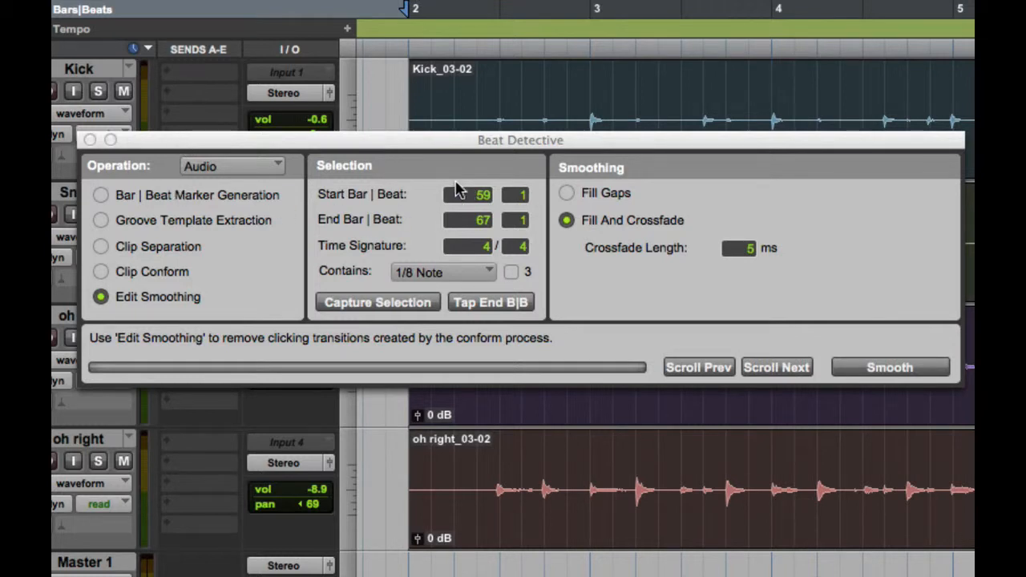
# Step: Configure Clip Separation with the captured selection from bar 2 to 7, containing 1/16 notes, and a 5 ms trigger pad
pyautogui.click(134, 247)
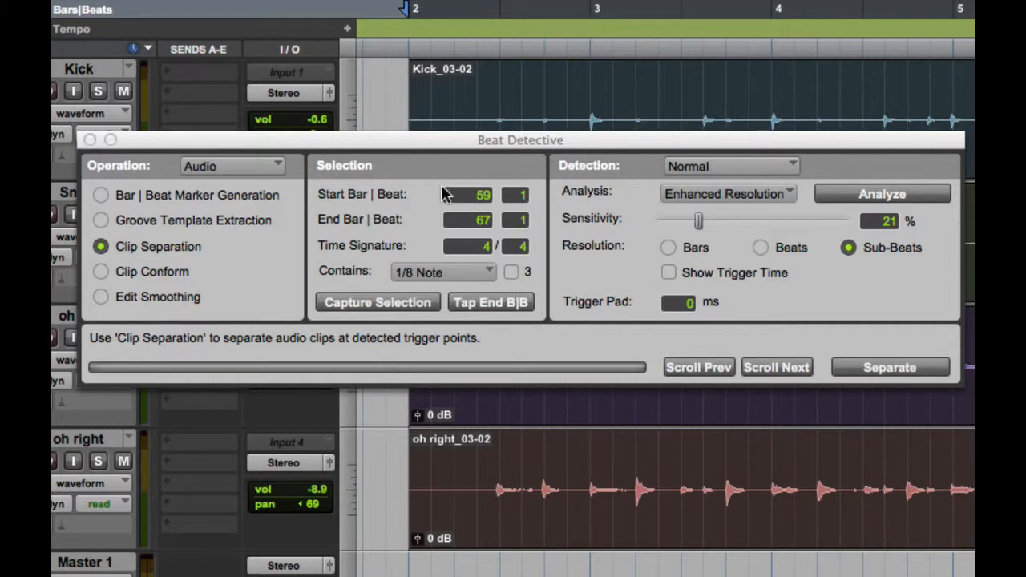
pyautogui.click(386, 308)
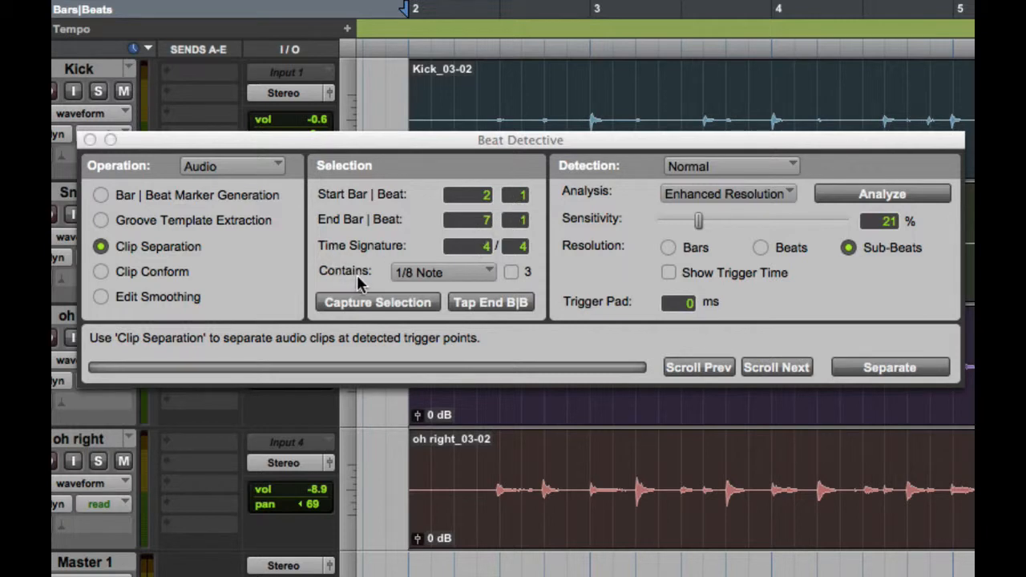
pyautogui.click(410, 275)
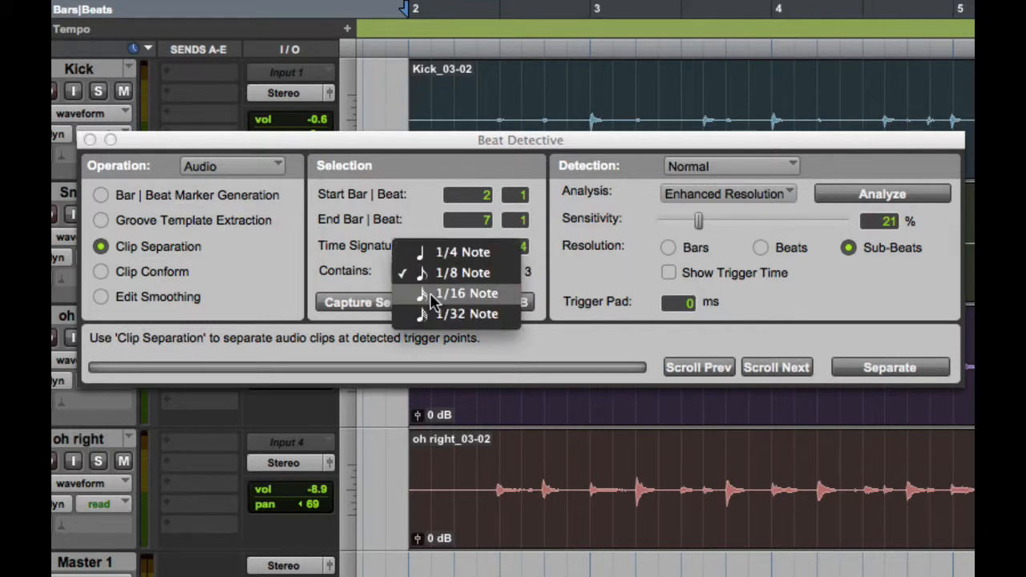
pyautogui.click(433, 294)
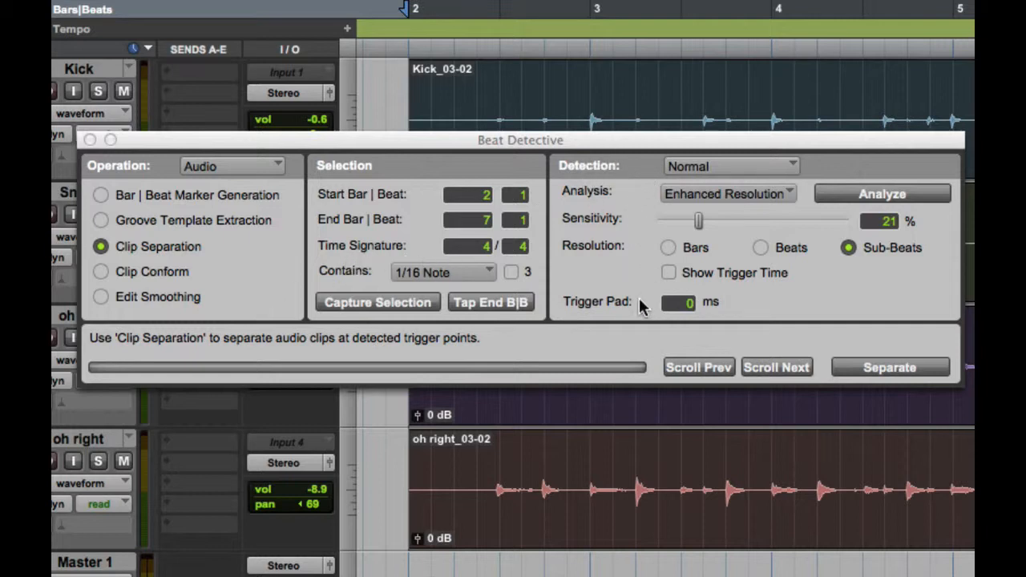
pyautogui.click(686, 303)
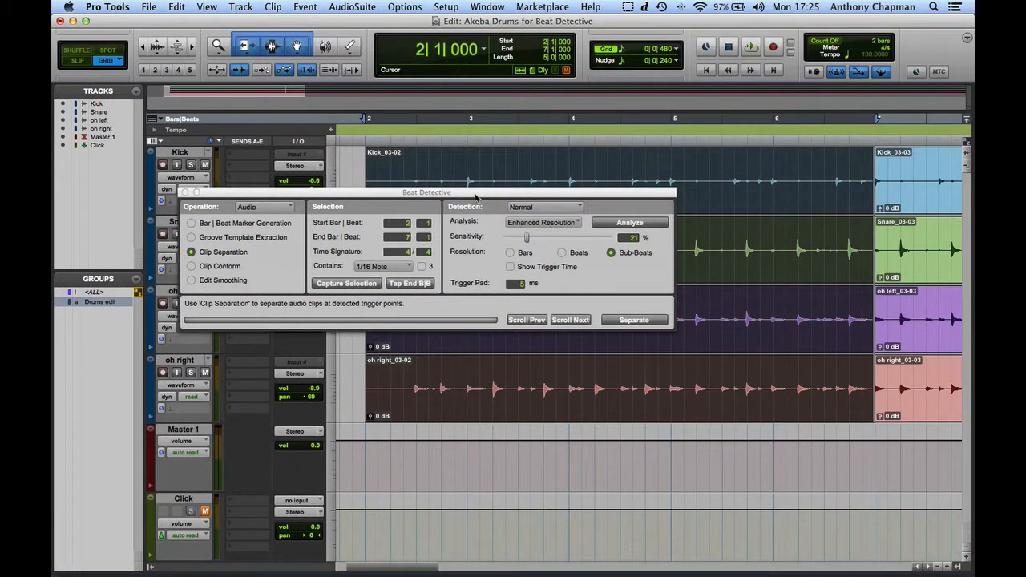
# Step: Analyze the selected drum clips for transients, keeping the Beat Detective window clear of the drum tracks
pyautogui.moveTo(475, 196); pyautogui.dragTo(558, 425)
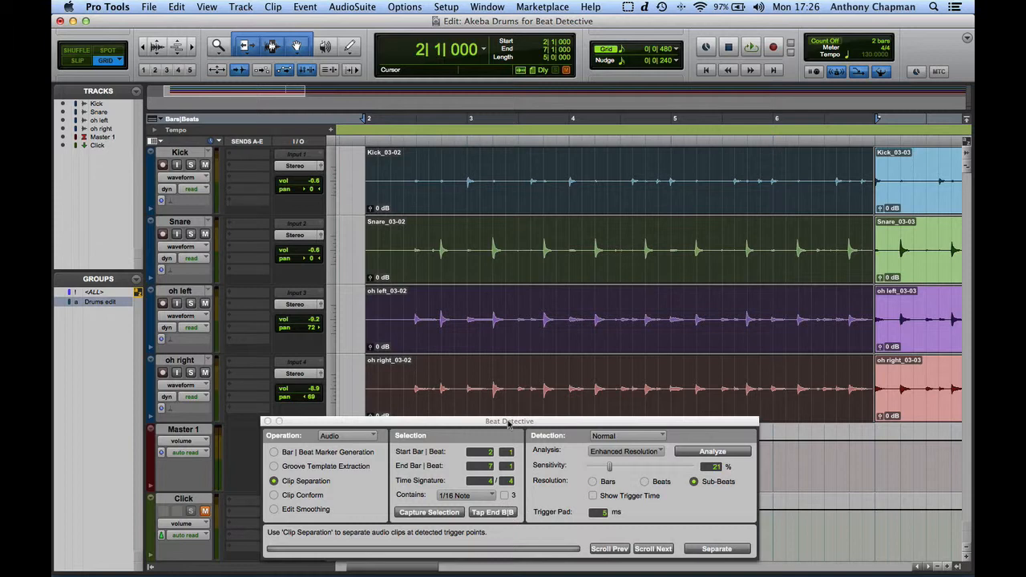
pyautogui.click(714, 454)
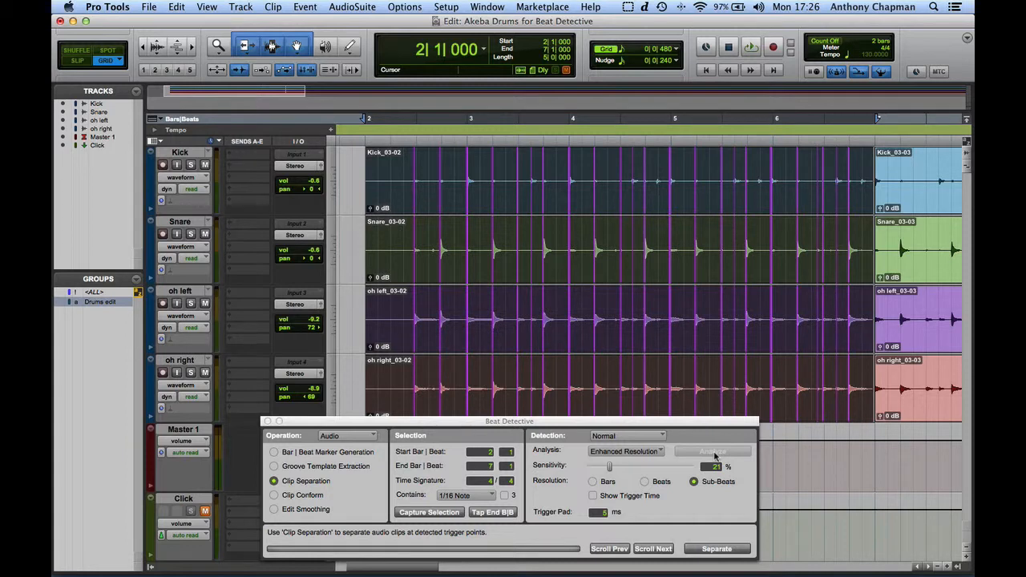
pyautogui.moveTo(650, 423); pyautogui.dragTo(651, 443)
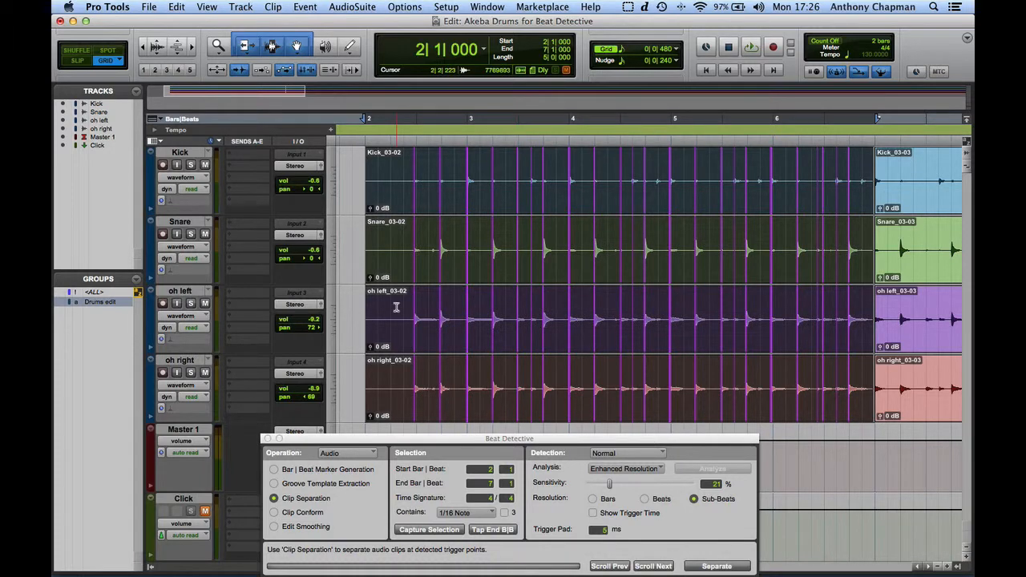
# Step: Play the selection from 2|1|000 and examine which drum hits have beat triggers
pyautogui.press('super+]')
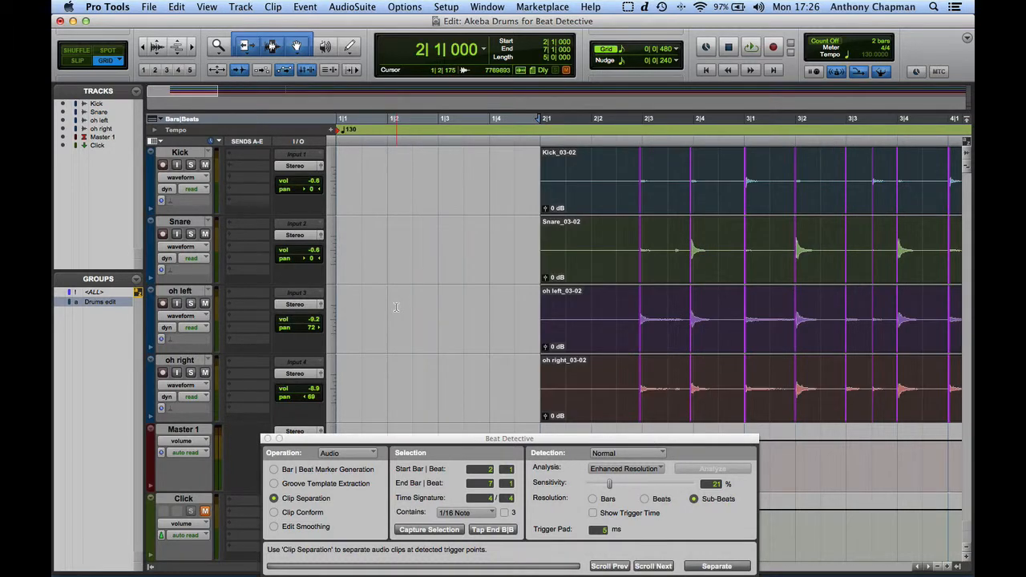
pyautogui.press('space')
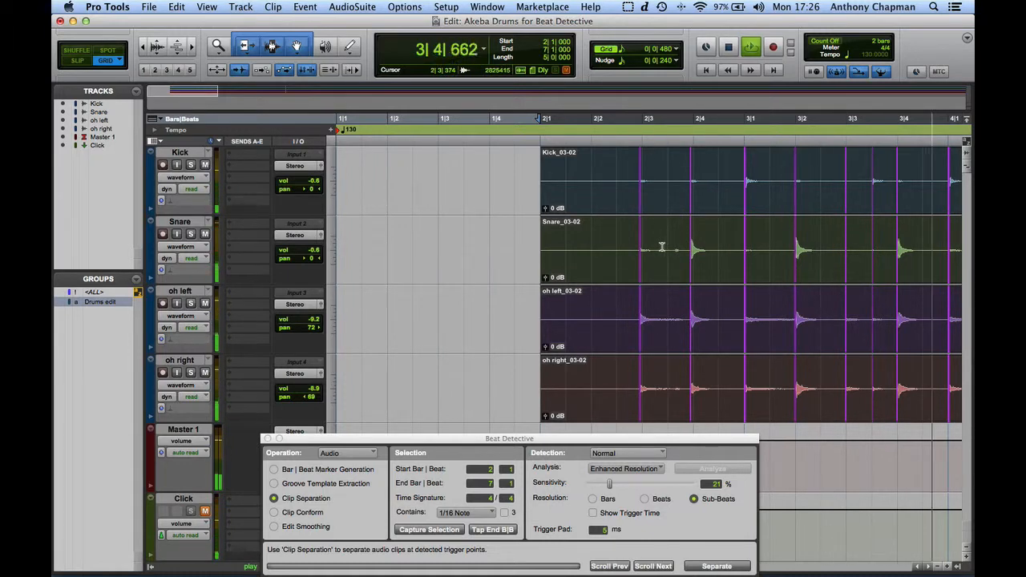
pyautogui.press('space')
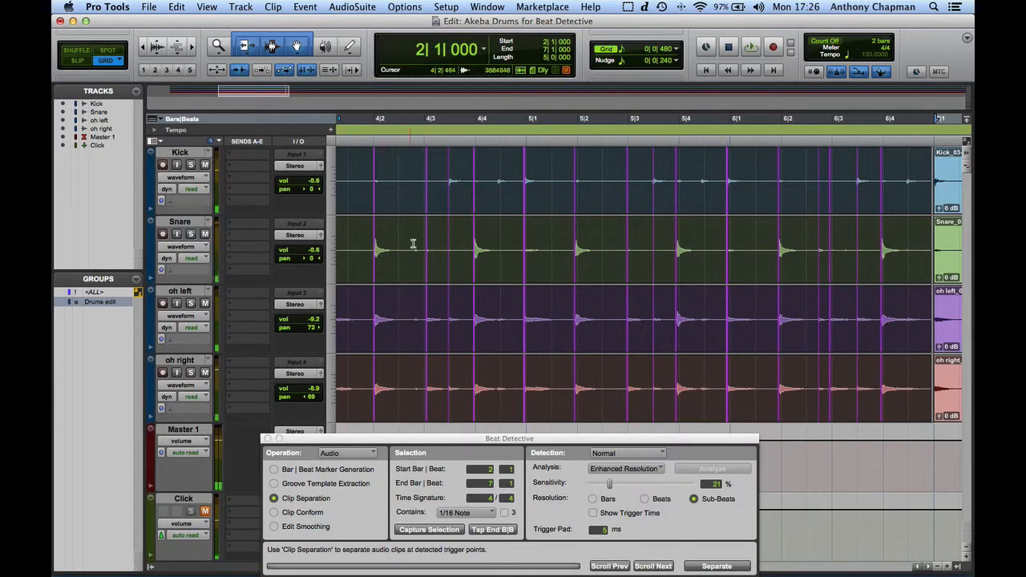
pyautogui.hscroll(-5, 538, 345)
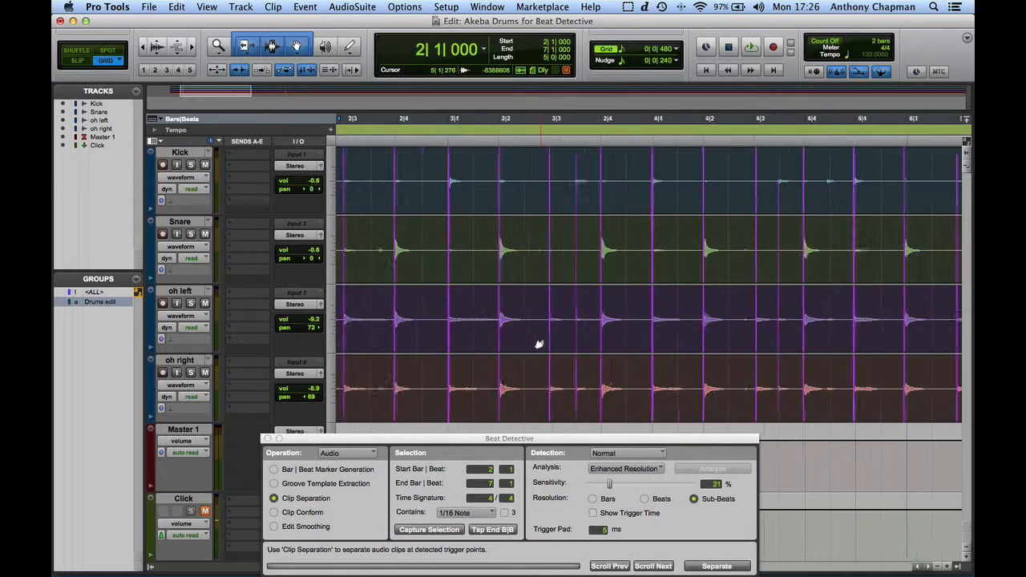
pyautogui.hscroll(-4, 538, 345)
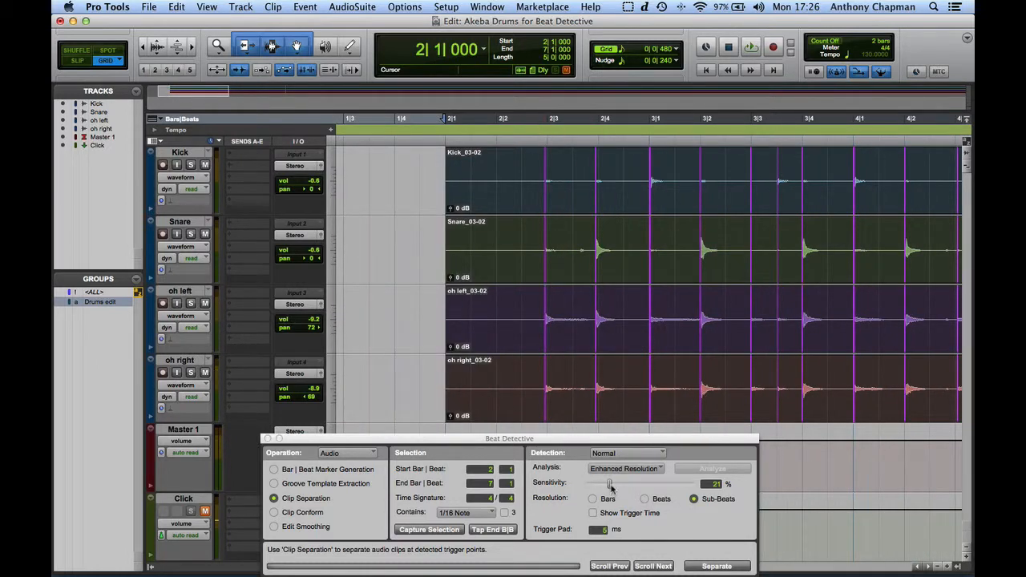
# Step: Raise the detection sensitivity to 32%, inspect the triggers up to bar 7, and raise it further to 46%
pyautogui.moveTo(610, 485); pyautogui.dragTo(624, 485)
pyautogui.hscroll(5, 511, 350)
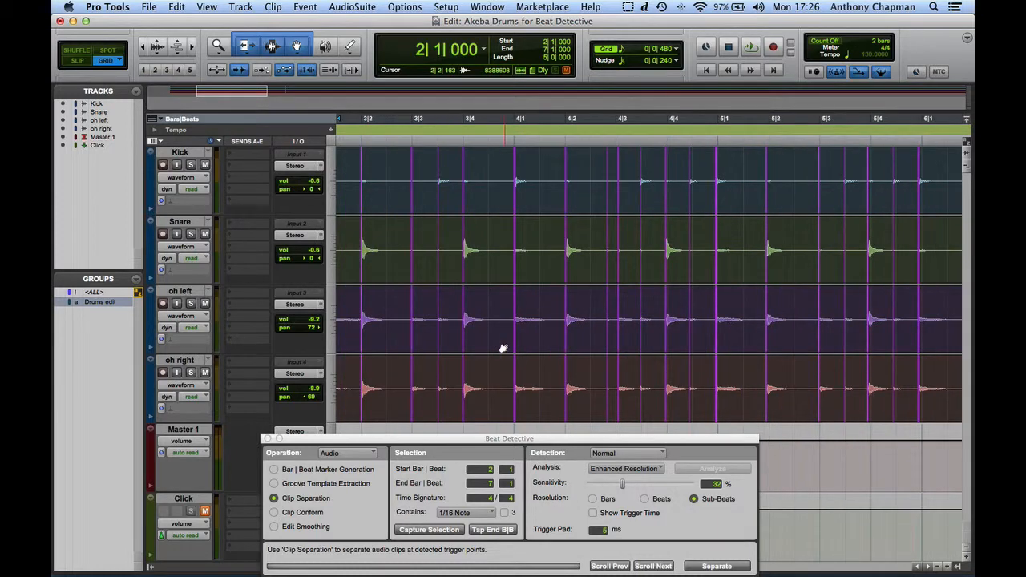
pyautogui.hscroll(4, 503, 348)
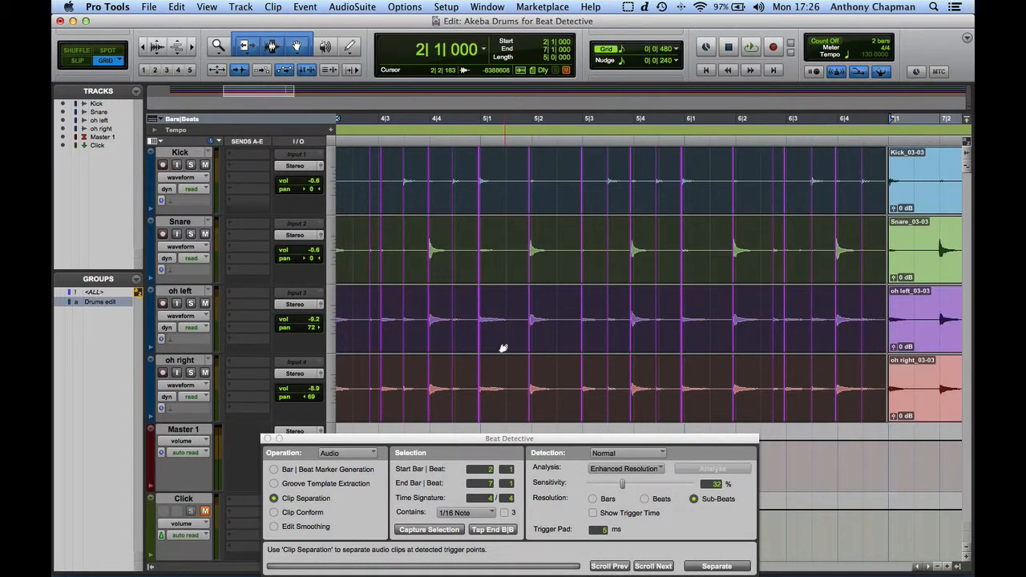
pyautogui.hscroll(-2, 502, 347)
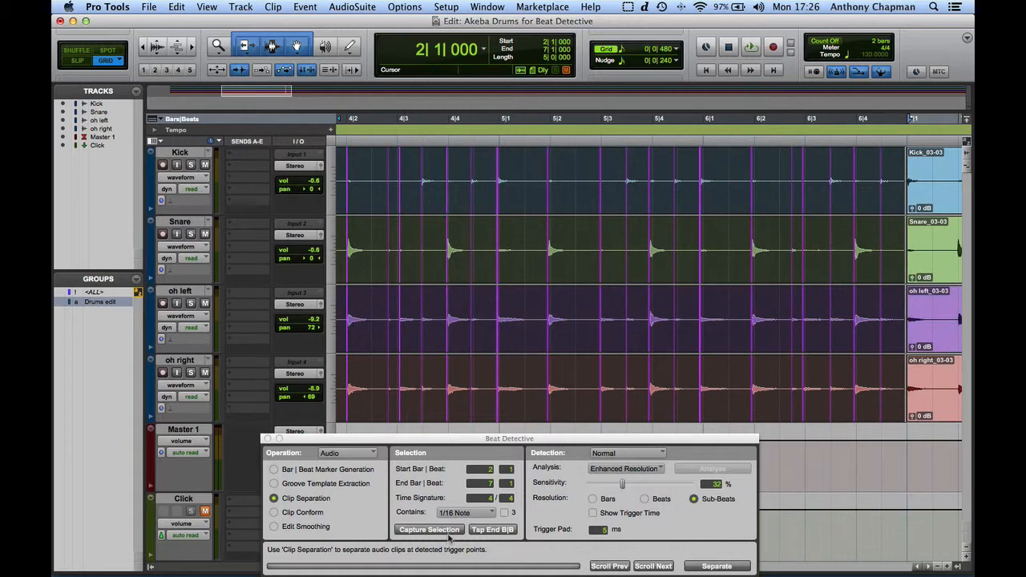
pyautogui.moveTo(623, 484); pyautogui.dragTo(636, 485)
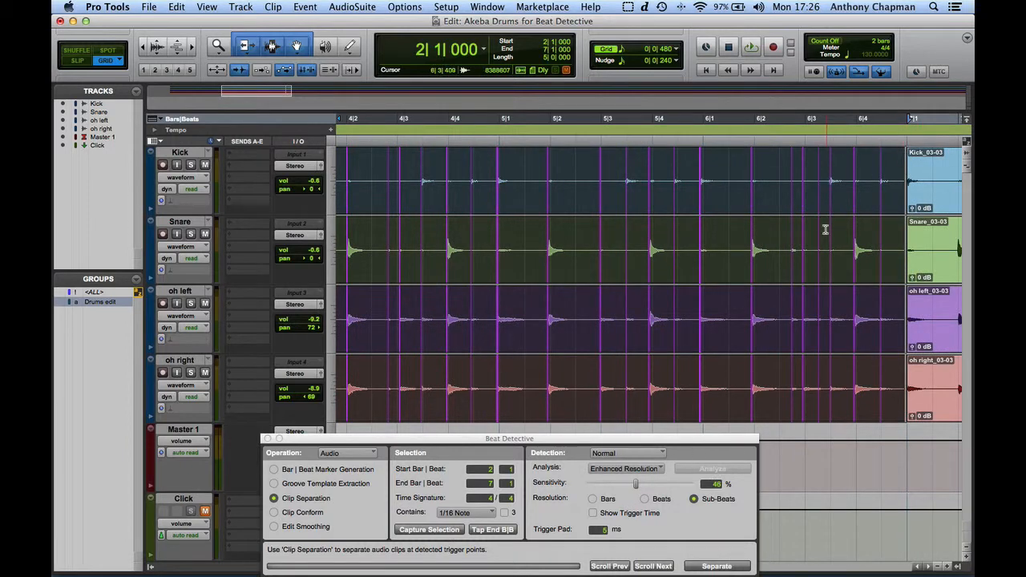
# Step: Audition the selected drums up to bar 7 and check the triggers across the whole section
pyautogui.press('space')
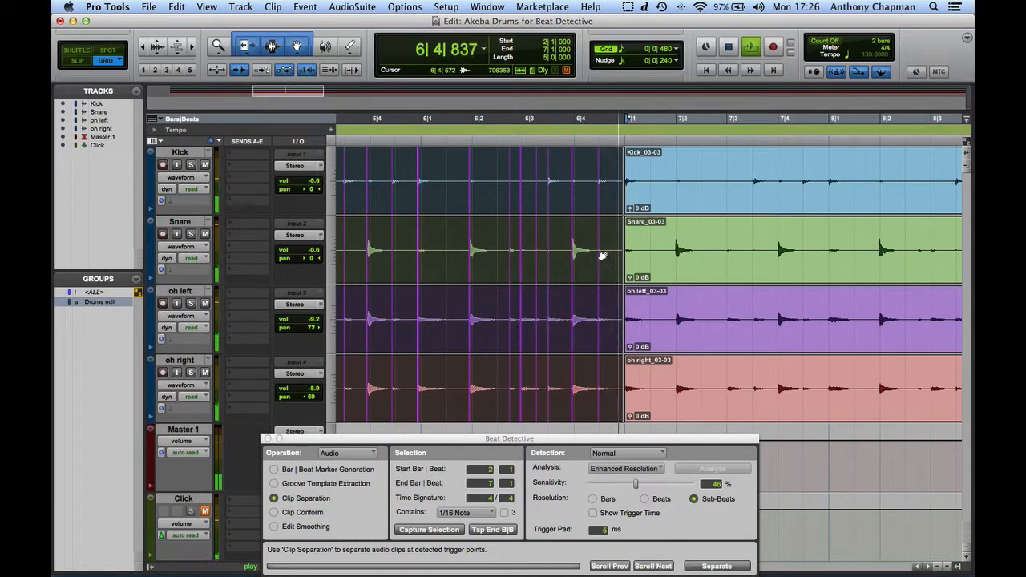
pyautogui.press('space')
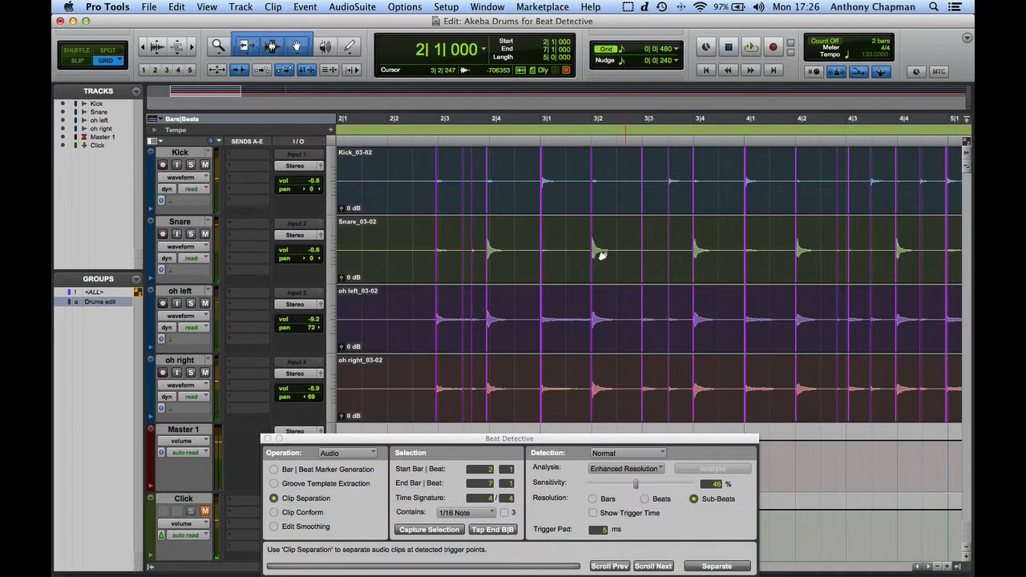
pyautogui.press('r')
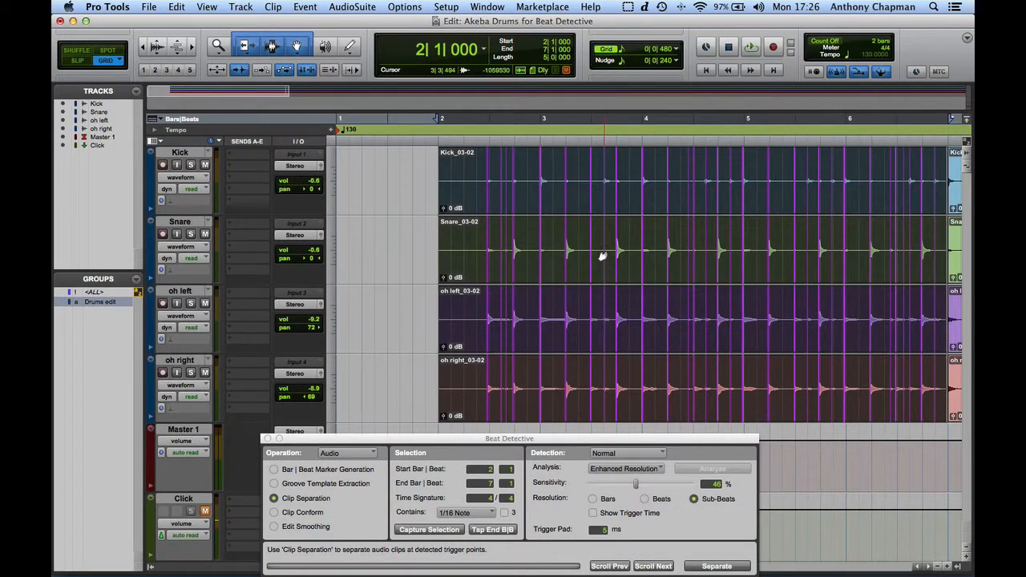
pyautogui.hscroll(3, 603, 257)
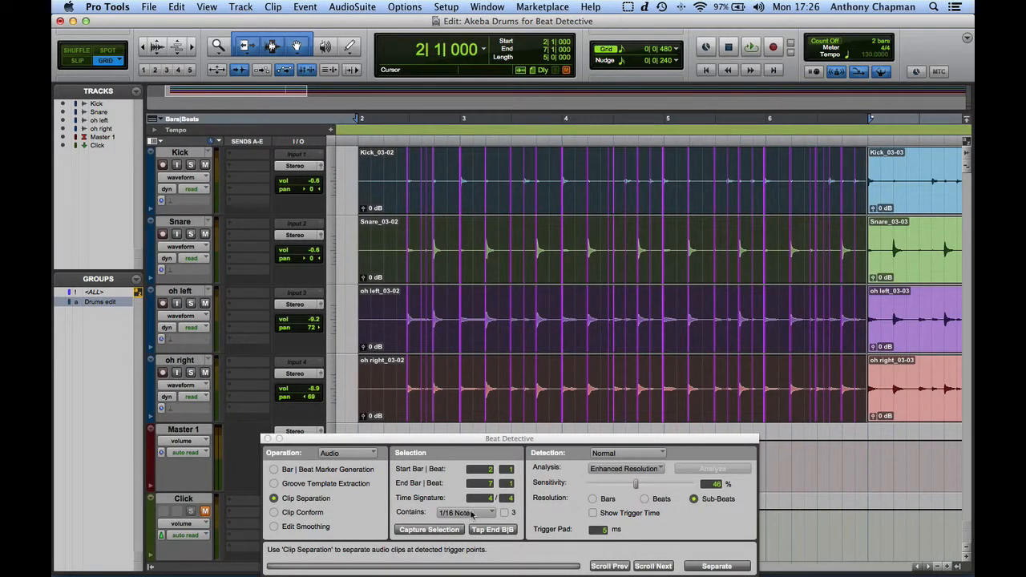
# Step: Separate the drum clips at the detected triggers and switch Beat Detective to Clip Conform
pyautogui.click(724, 568)
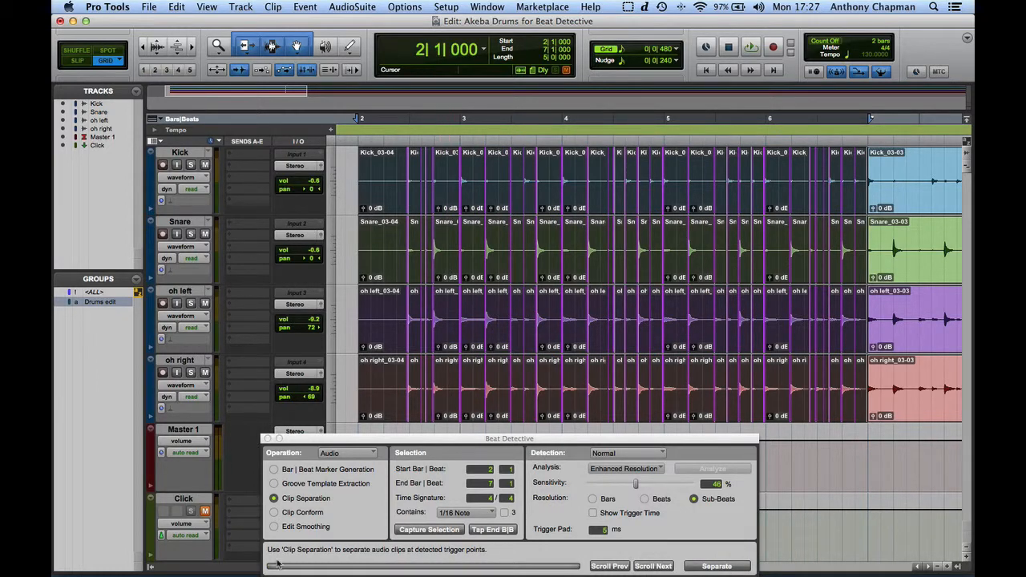
pyautogui.click(299, 515)
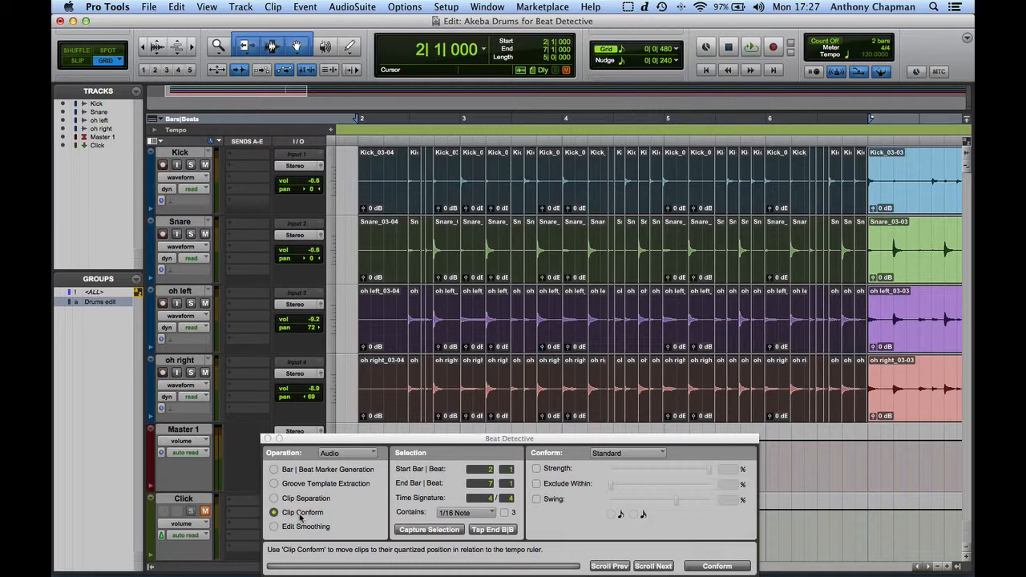
# Step: Try a Standard conform on the separated drum clips, and undo the Clip Conform
pyautogui.click(707, 567)
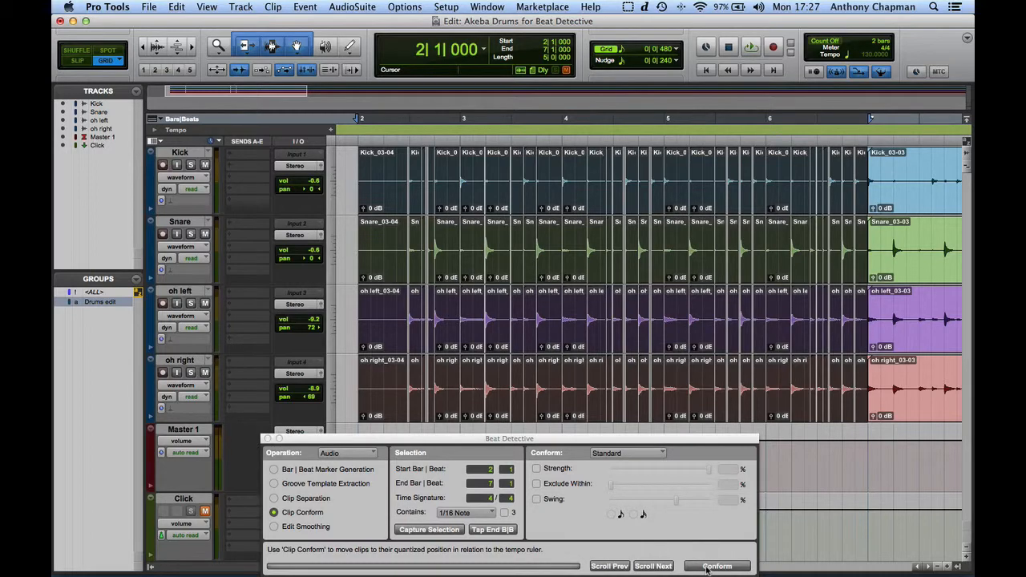
pyautogui.click(175, 6)
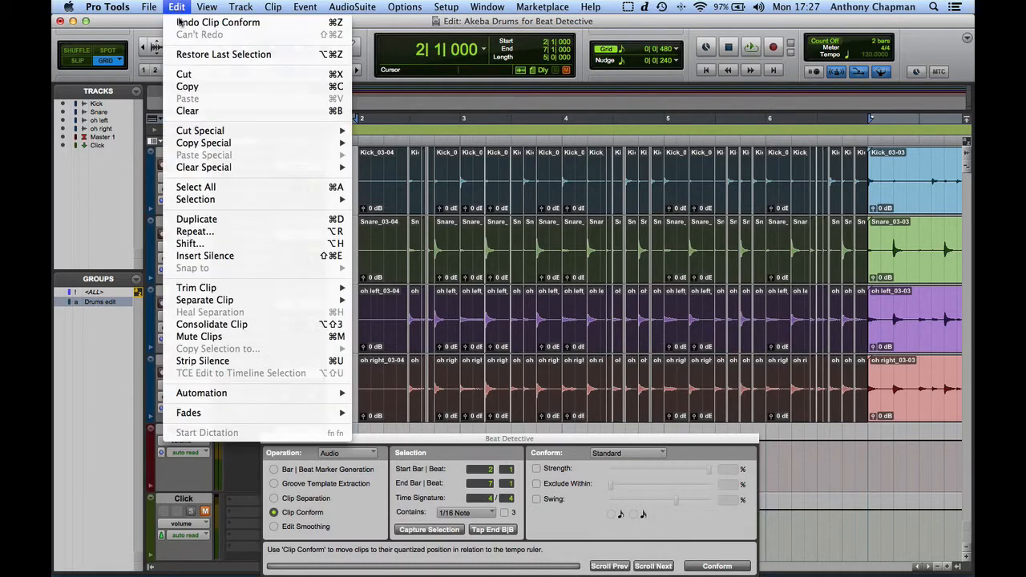
pyautogui.click(180, 23)
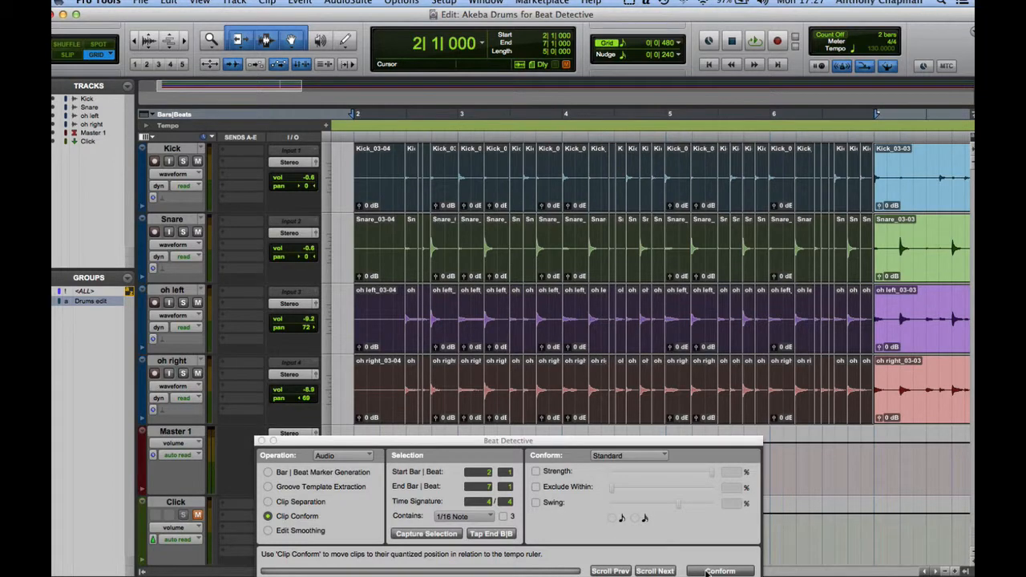
# Step: Conform the separated drum clips to their quantized positions with Standard conform, and play the section from 2|1|000
pyautogui.click(707, 572)
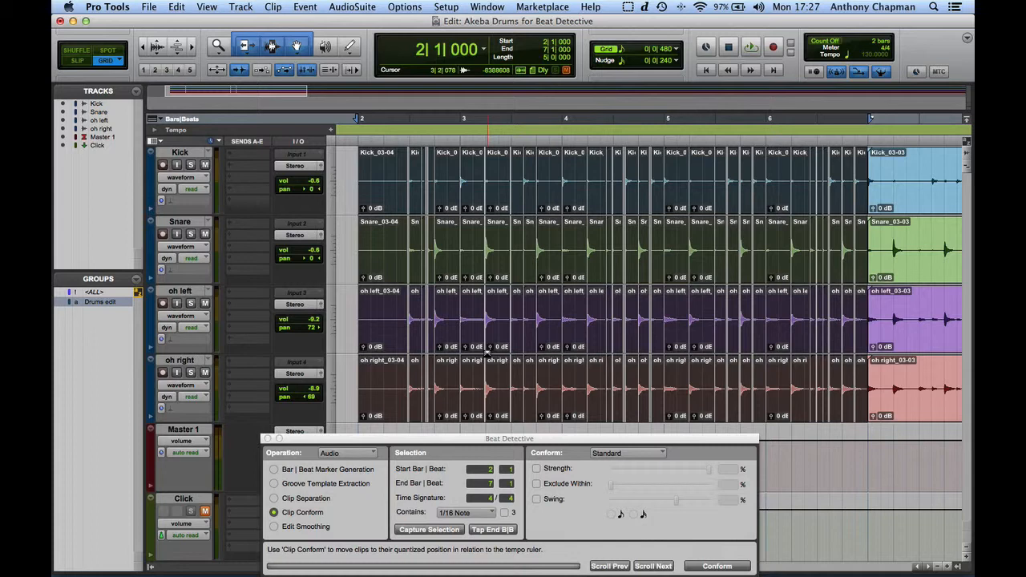
pyautogui.press('space')
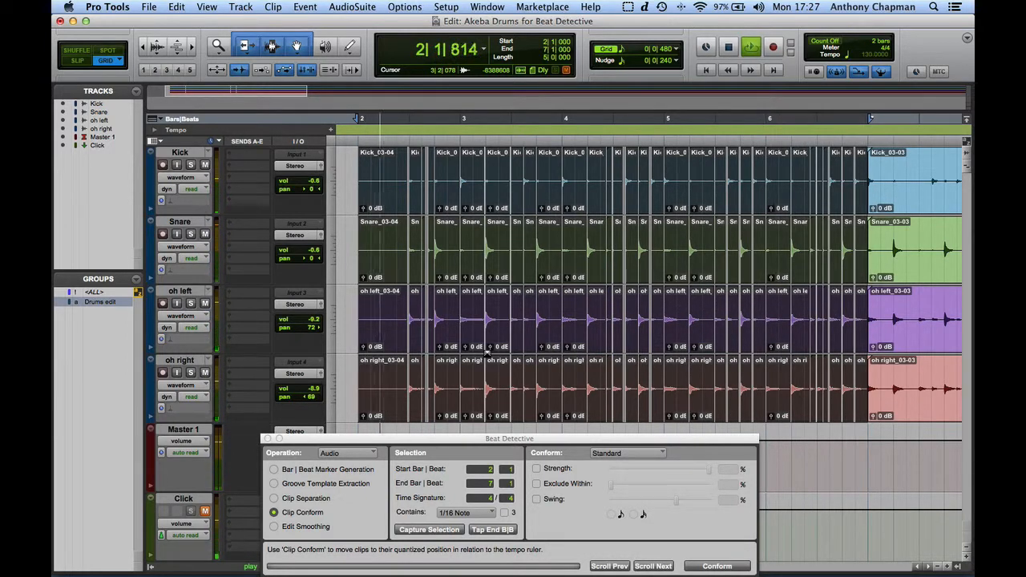
pyautogui.press('space')
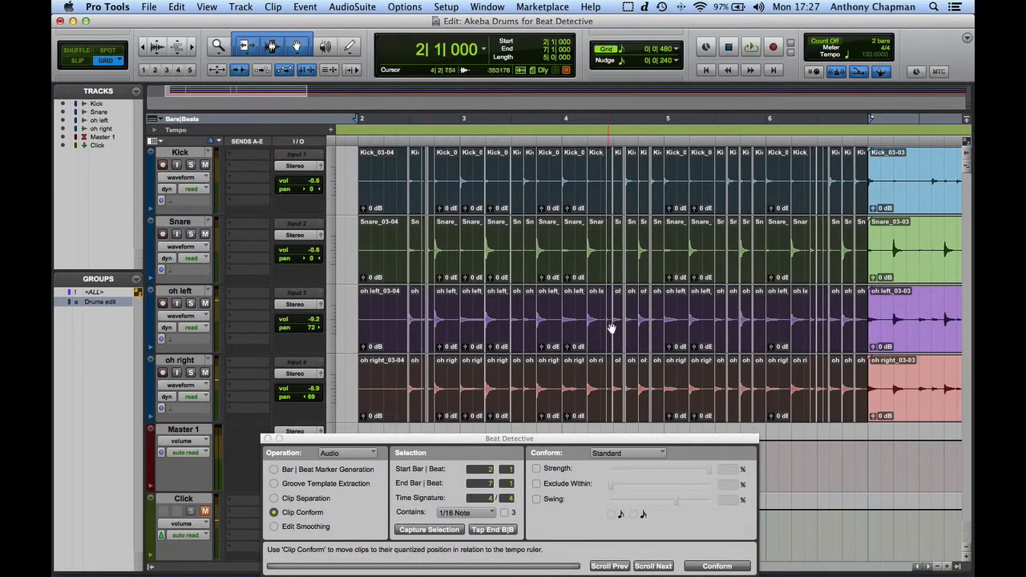
# Step: Smooth the conformed drum edits with Beat Detective's Edit Smoothing, using Fill And Crossfade with a 5 ms crossfade length
pyautogui.click(319, 528)
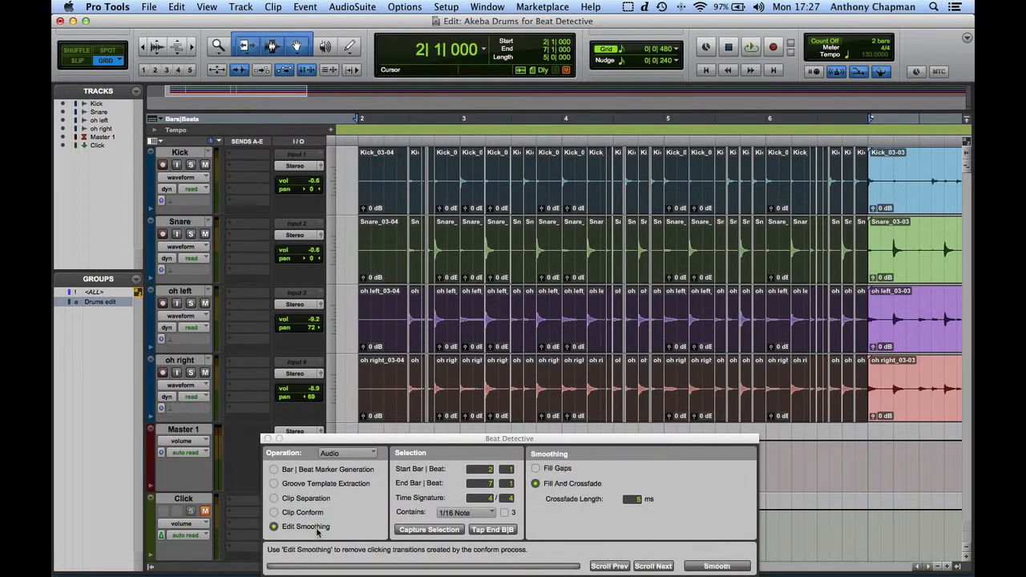
pyautogui.moveTo(525, 441); pyautogui.dragTo(430, 184)
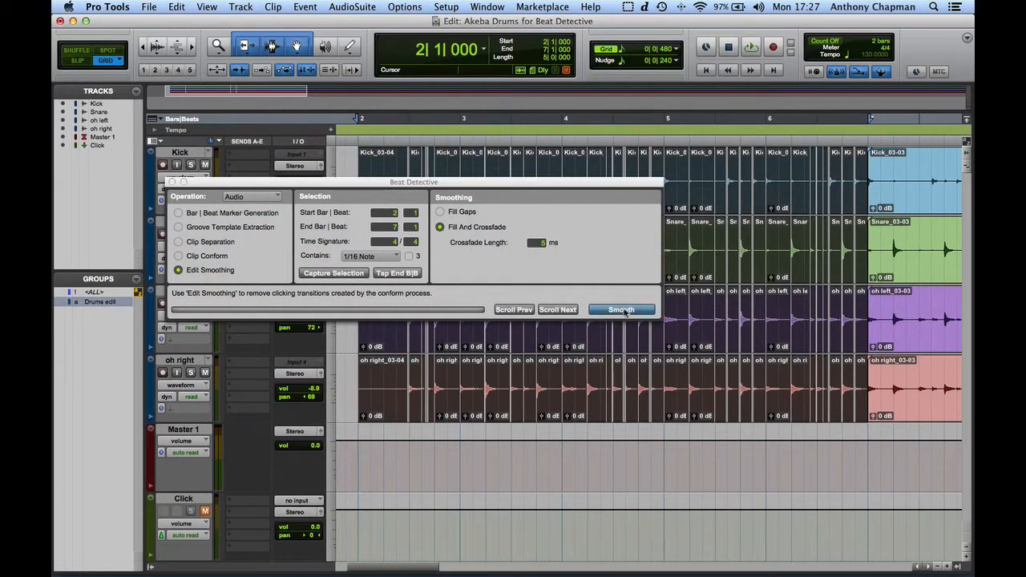
pyautogui.click(623, 310)
pyautogui.moveTo(531, 186); pyautogui.dragTo(796, 429)
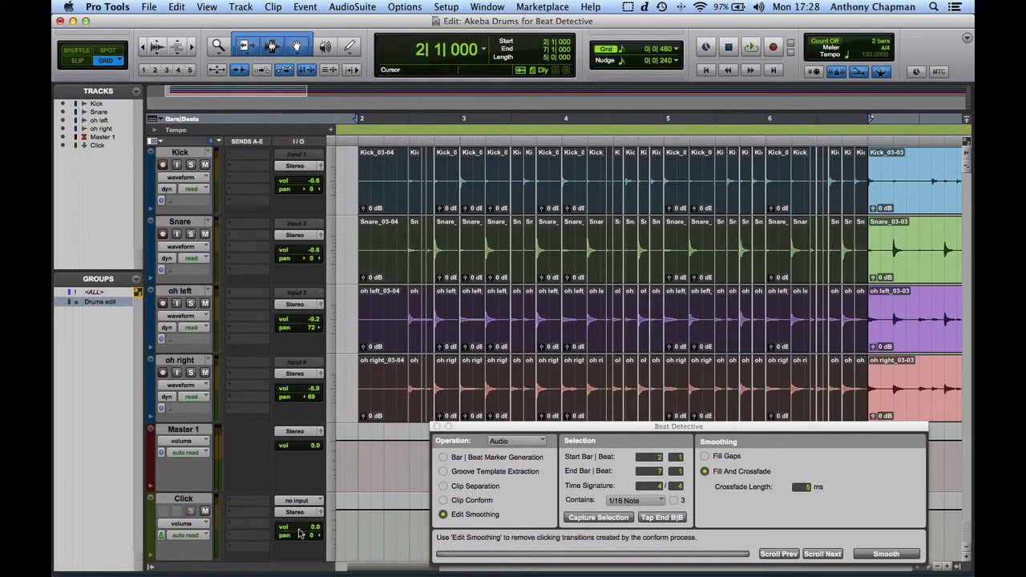
# Step: Play the smoothed section with the click and set the Click track's volume to -2.1 dB
pyautogui.press('space')
pyautogui.moveTo(313, 527); pyautogui.dragTo(313, 530)
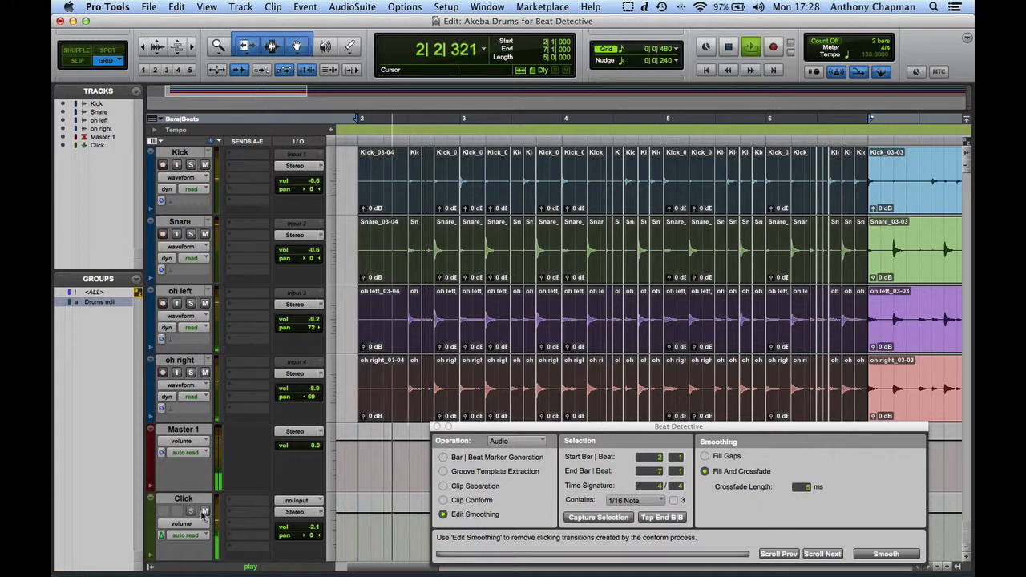
pyautogui.press('space')
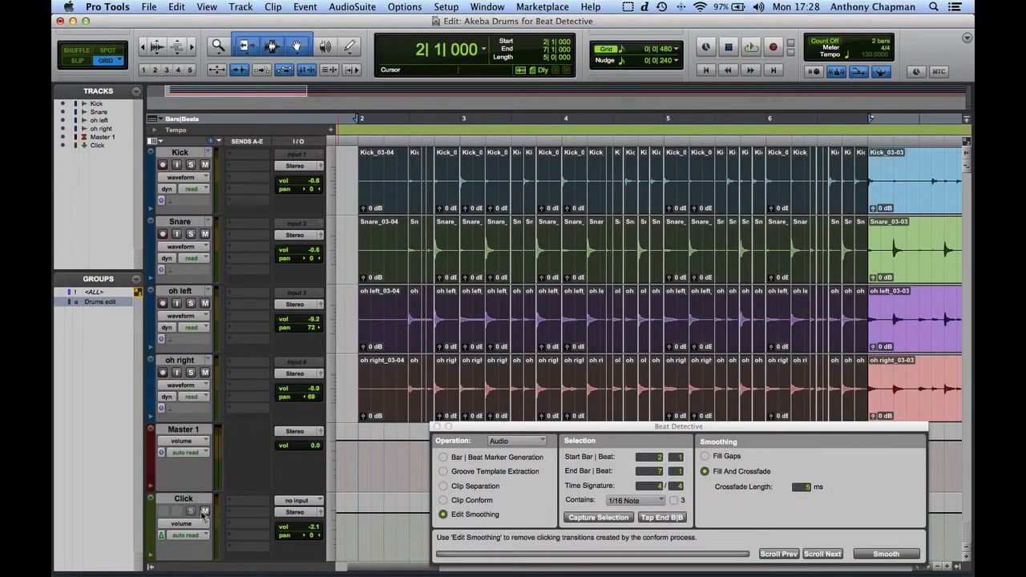
# Step: Select bar 2 across the drum tracks, from 2|1|000 to 3|1|000, and audition it
pyautogui.click(389, 168)
pyautogui.moveTo(389, 168); pyautogui.dragTo(437, 170)
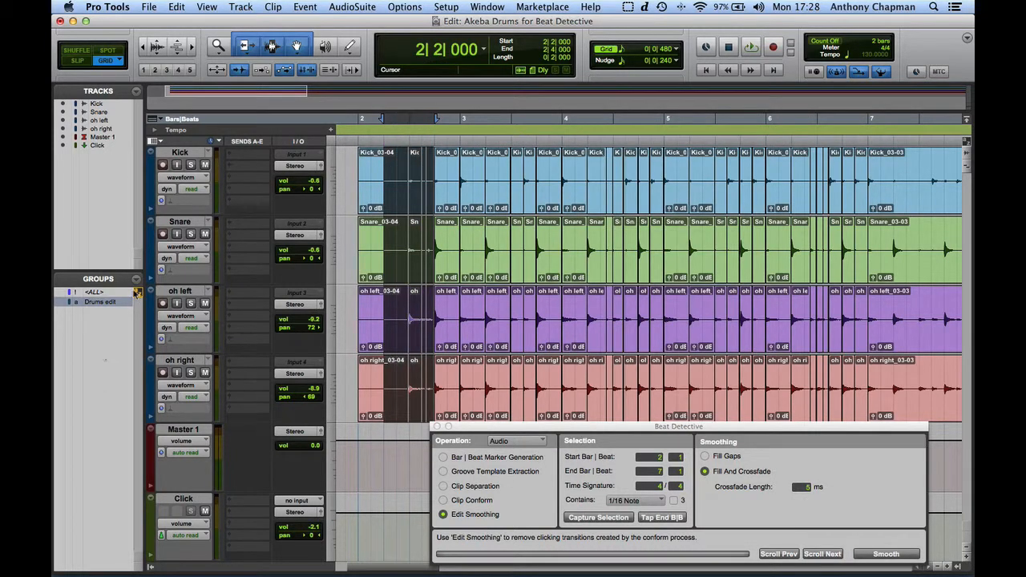
pyautogui.keyDown('shift'); pyautogui.click(354, 178); pyautogui.keyUp('shift')
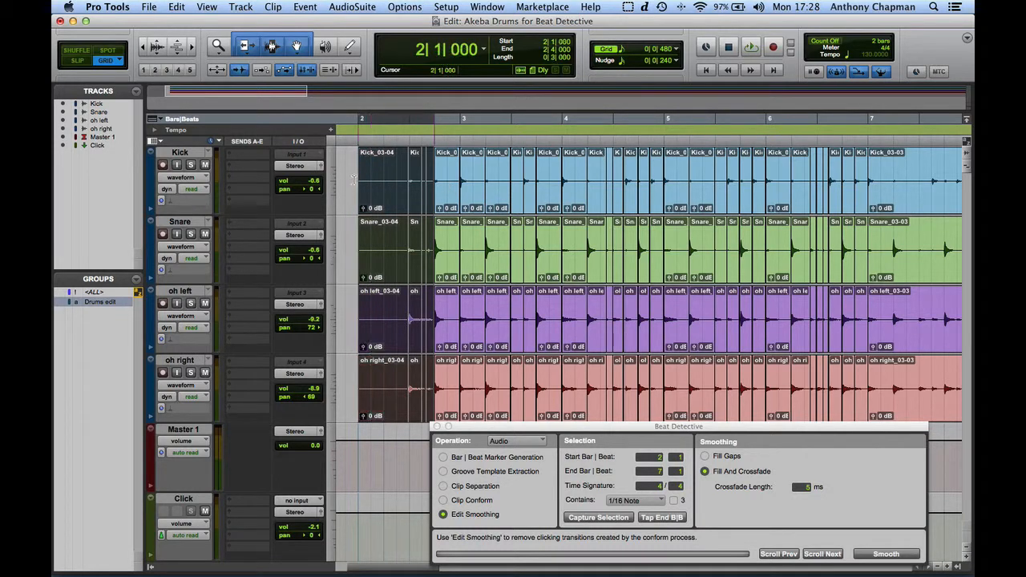
pyautogui.press('space')
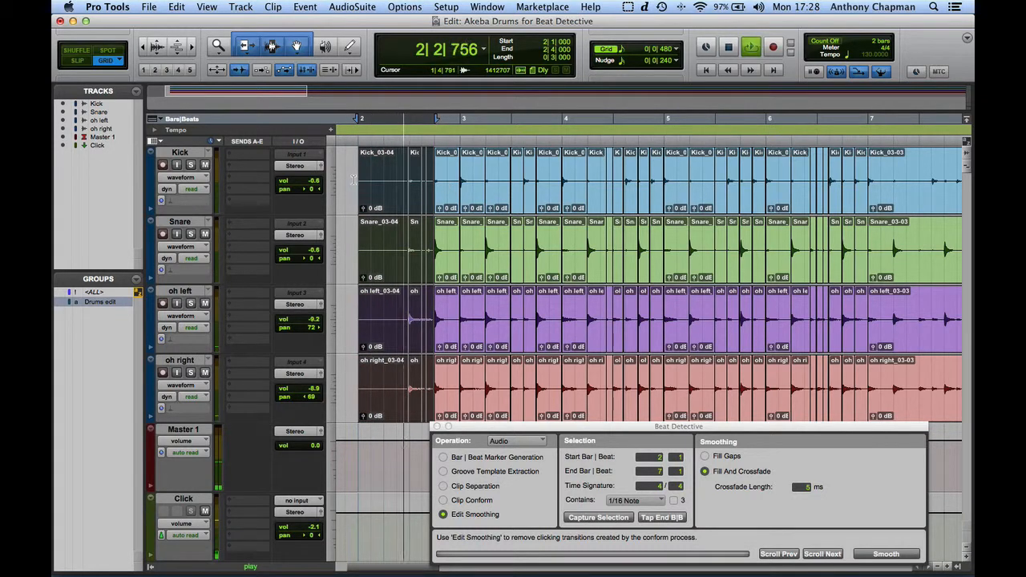
pyautogui.keyDown('shift'); pyautogui.click(464, 180); pyautogui.keyUp('shift')
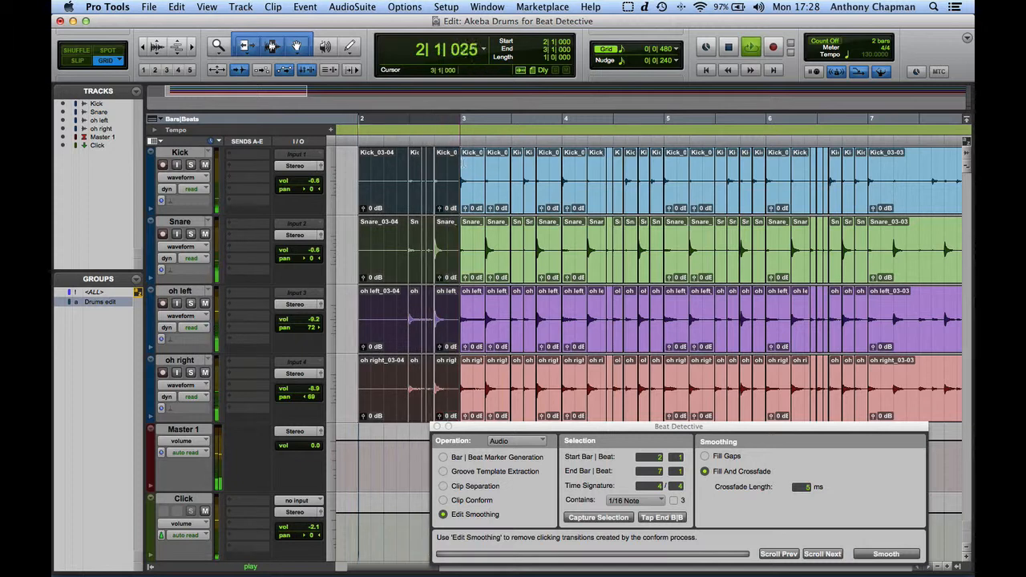
pyautogui.press('space')
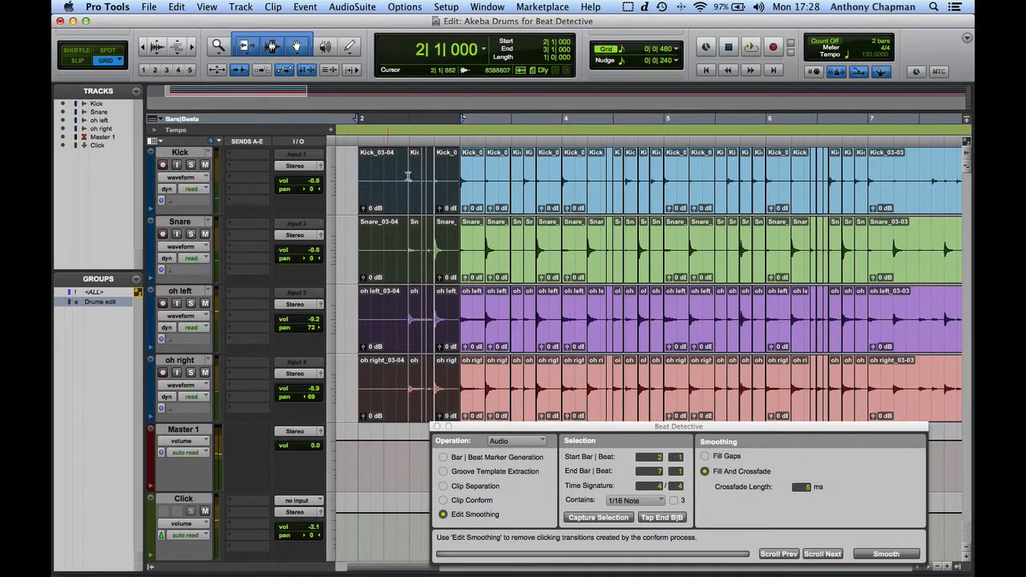
pyautogui.press('space')
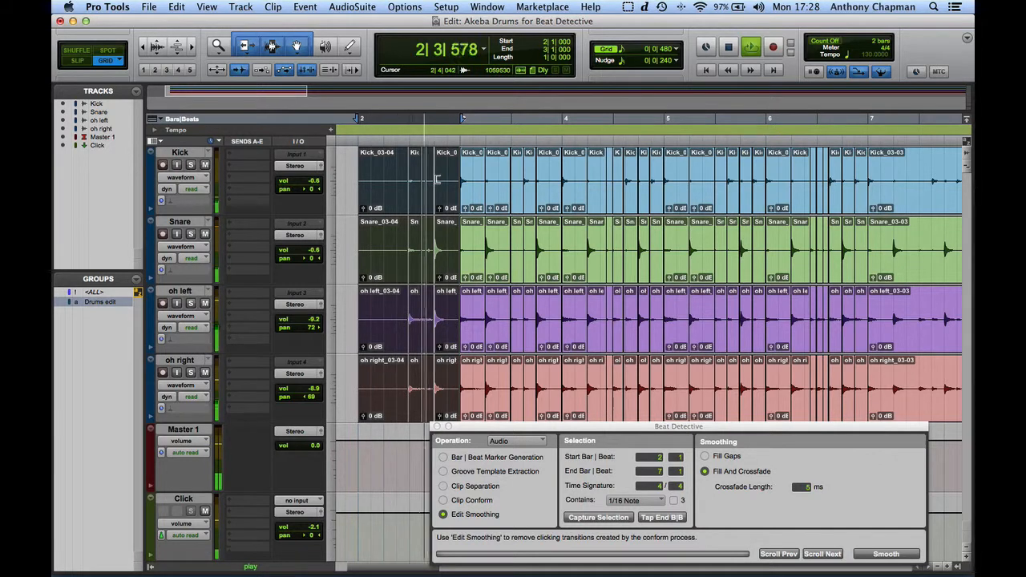
pyautogui.press('space')
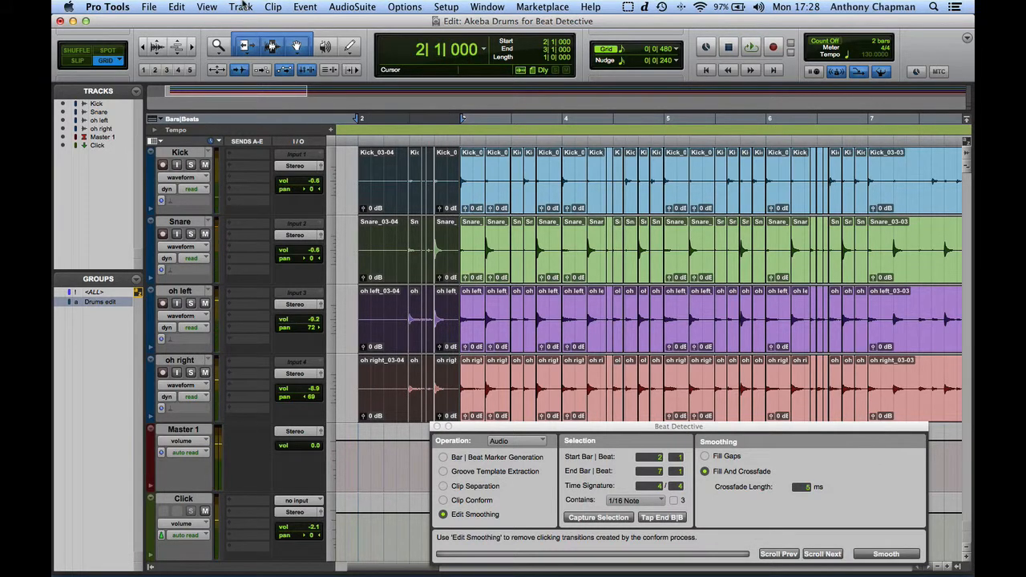
# Step: Group the selected bar 2 drum clips into one clip group and name it Intro
pyautogui.click(306, 6)
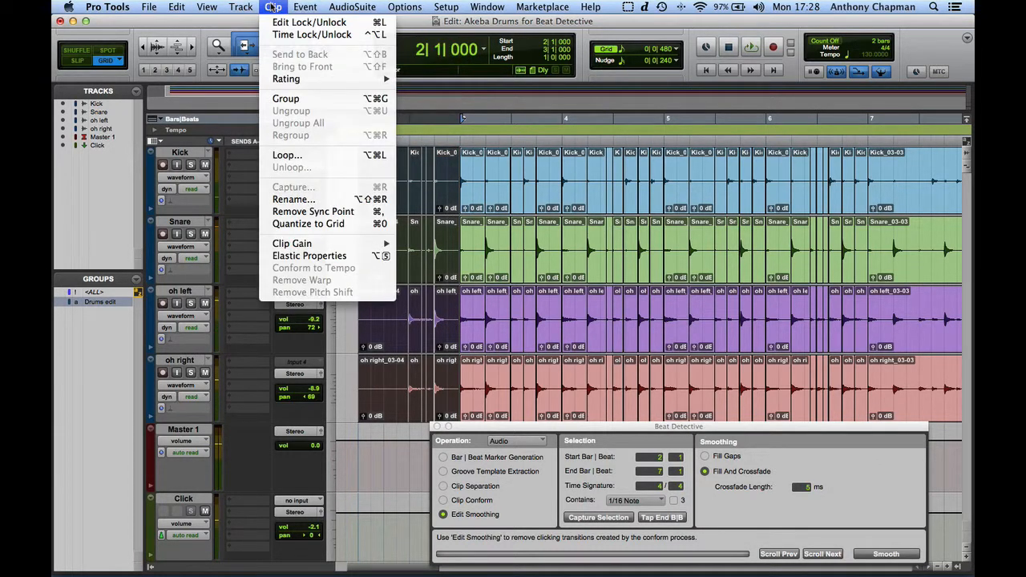
pyautogui.click(291, 100)
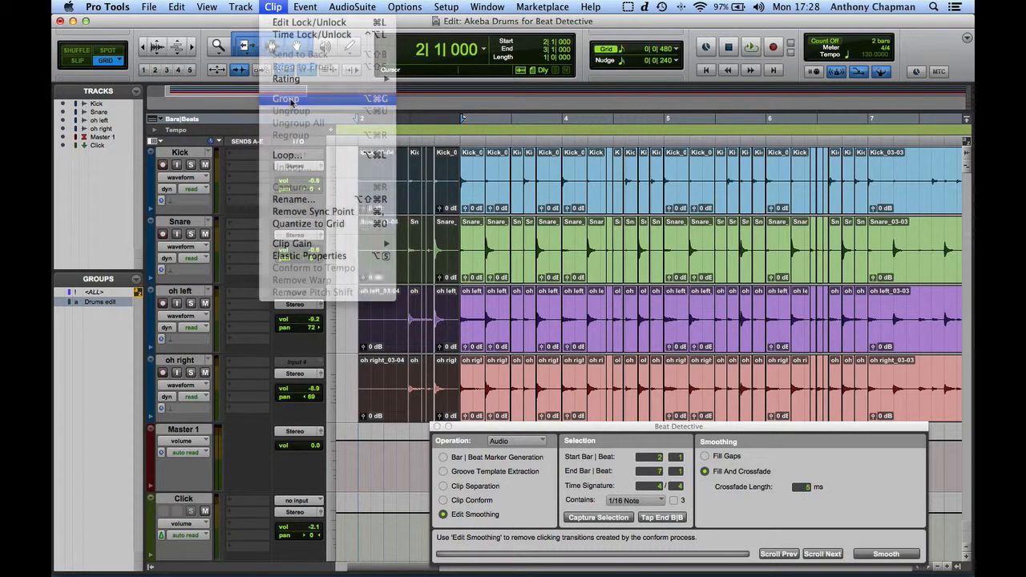
pyautogui.doubleClick(394, 208)
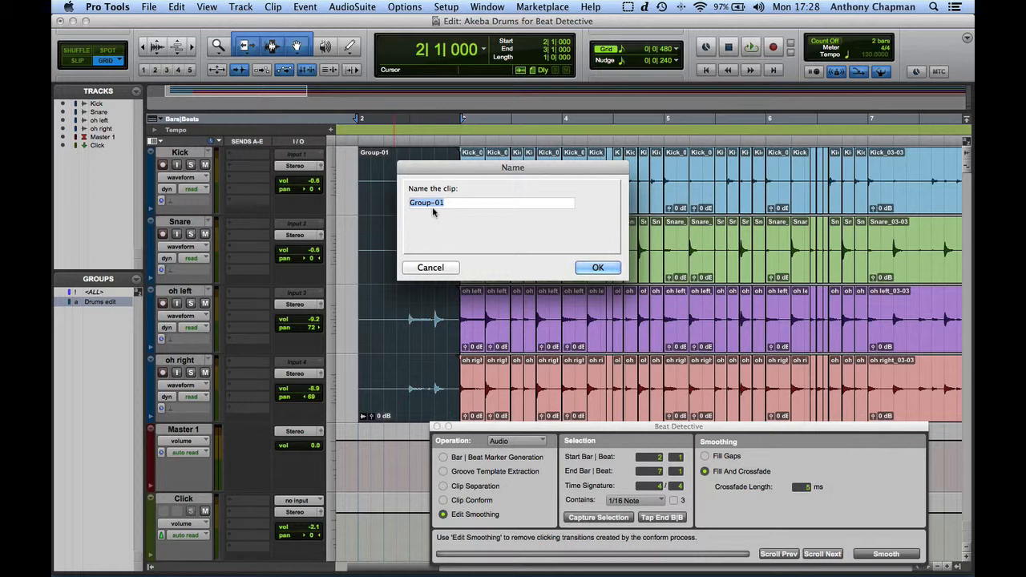
pyautogui.write('Intro')
pyautogui.press('Return')
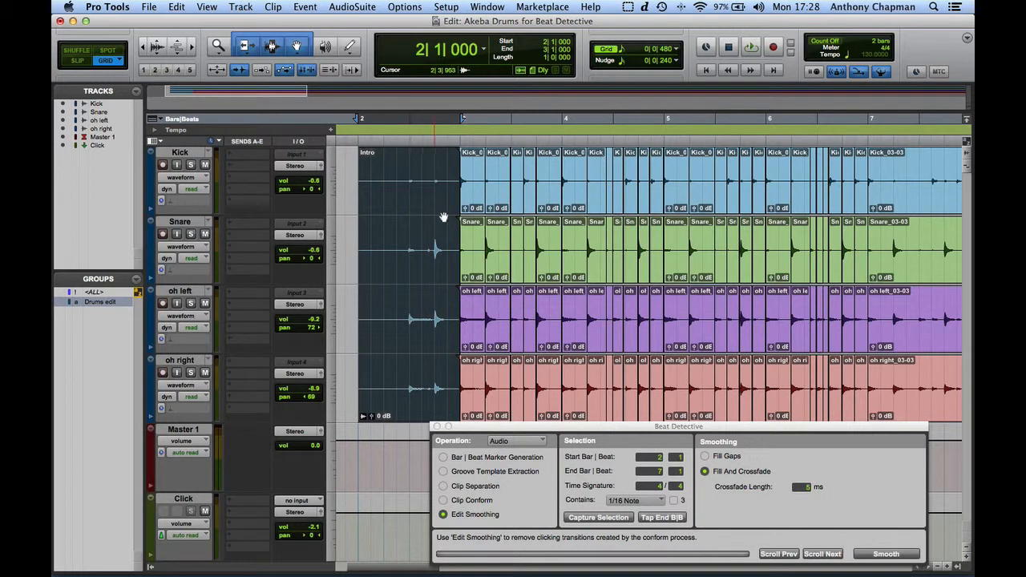
# Step: Play the Intro clip group from 2|1|000
pyautogui.click(443, 201)
pyautogui.press('space')
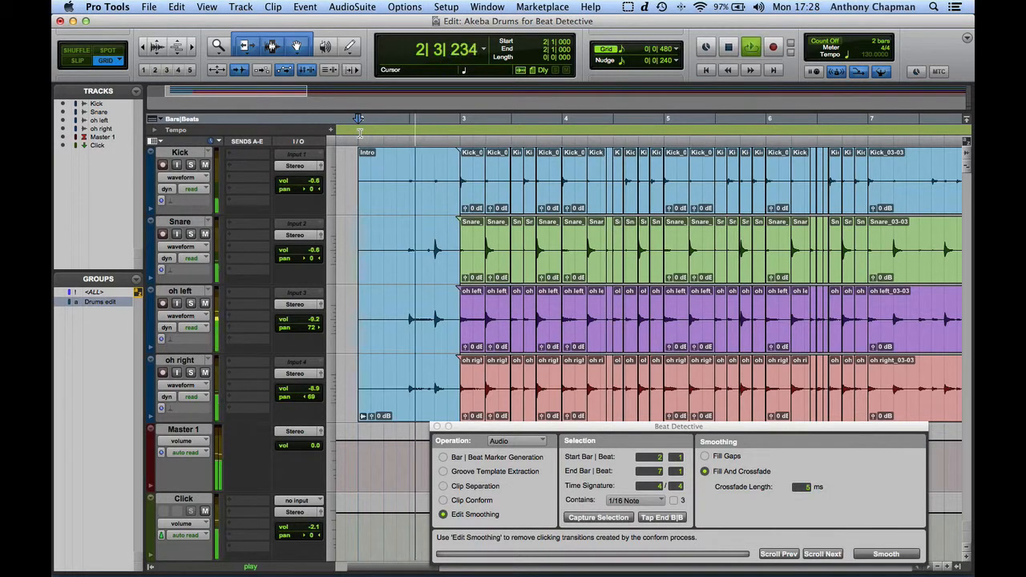
pyautogui.press('space')
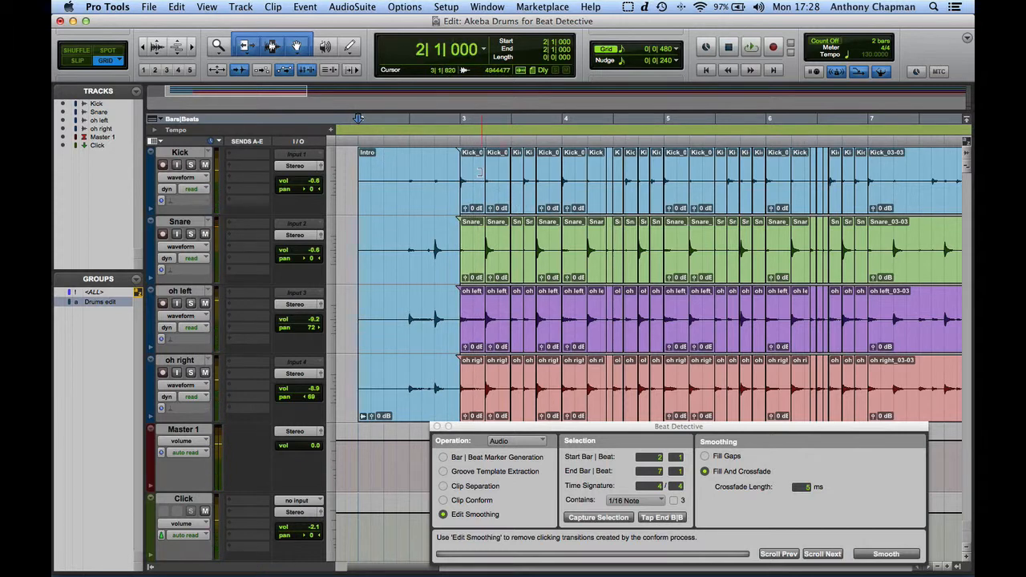
# Step: Select the drum clips from 3|1|000 to 7|1|000 and audition the selection
pyautogui.moveTo(478, 172); pyautogui.dragTo(464, 175)
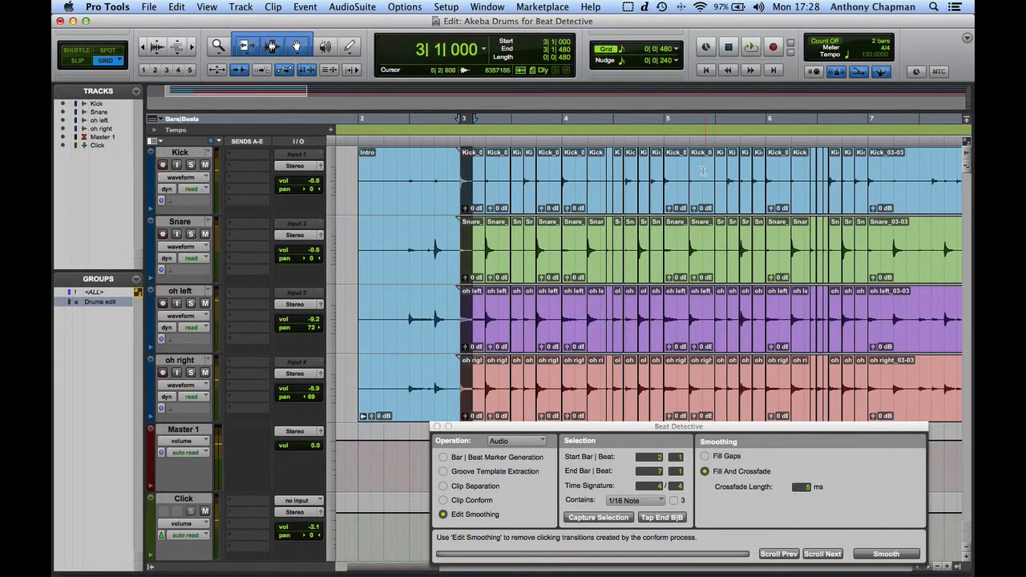
pyautogui.moveTo(695, 171); pyautogui.dragTo(854, 190)
pyautogui.press('space')
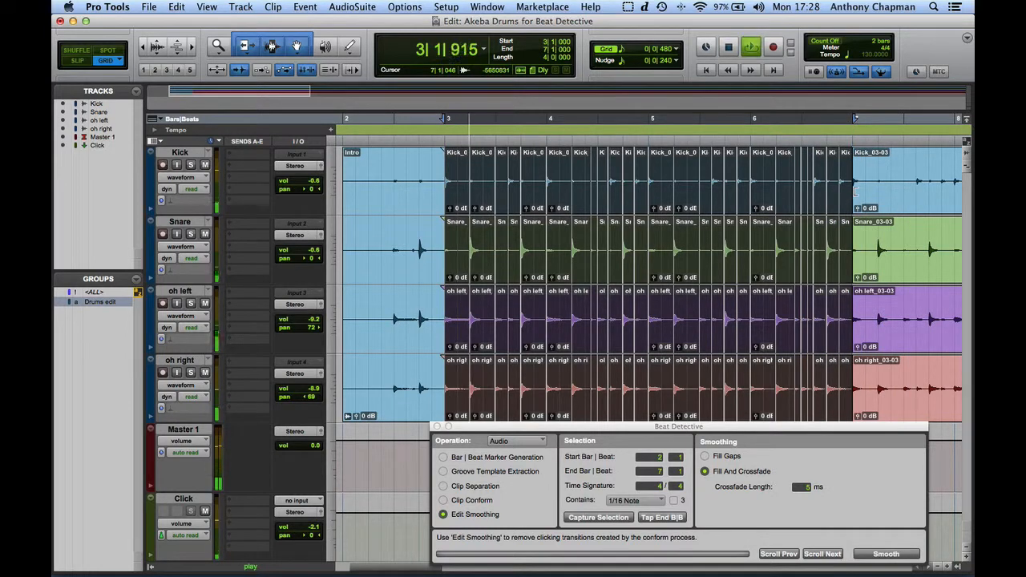
pyautogui.press('space')
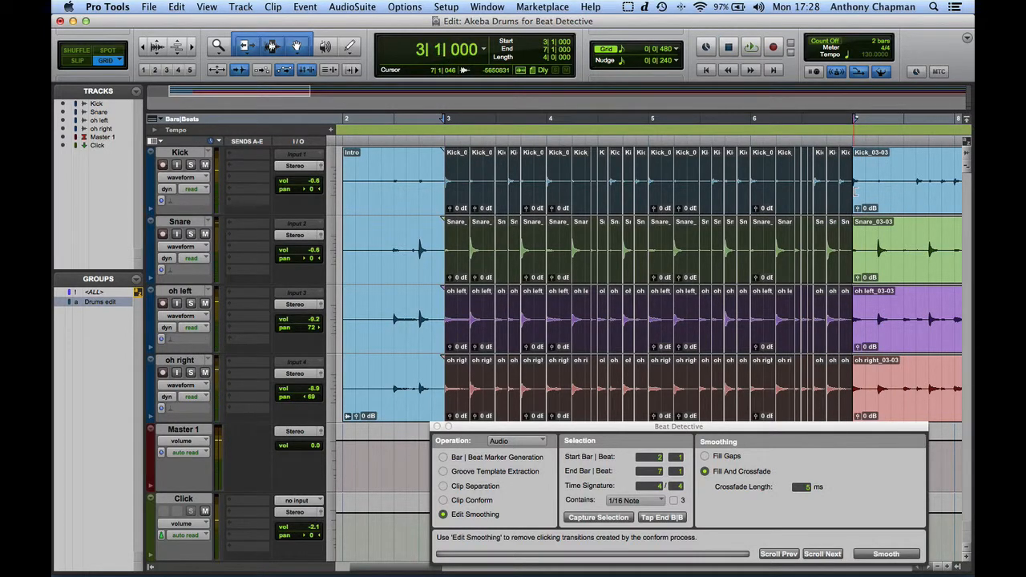
# Step: Group the selected drum clips between bars 3 and 7 into one clip group and play it
pyautogui.press('alt+super+g')
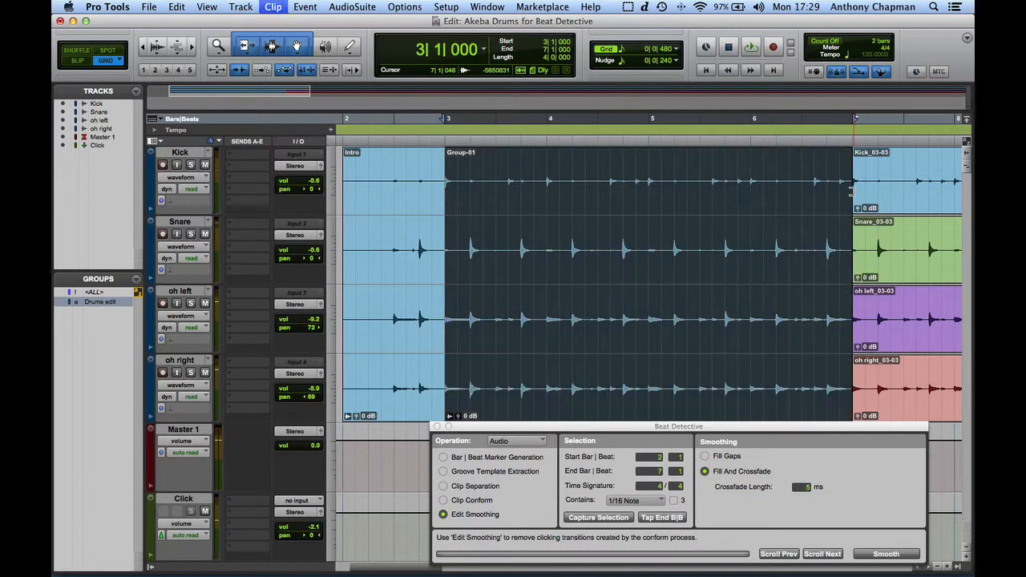
pyautogui.press('space')
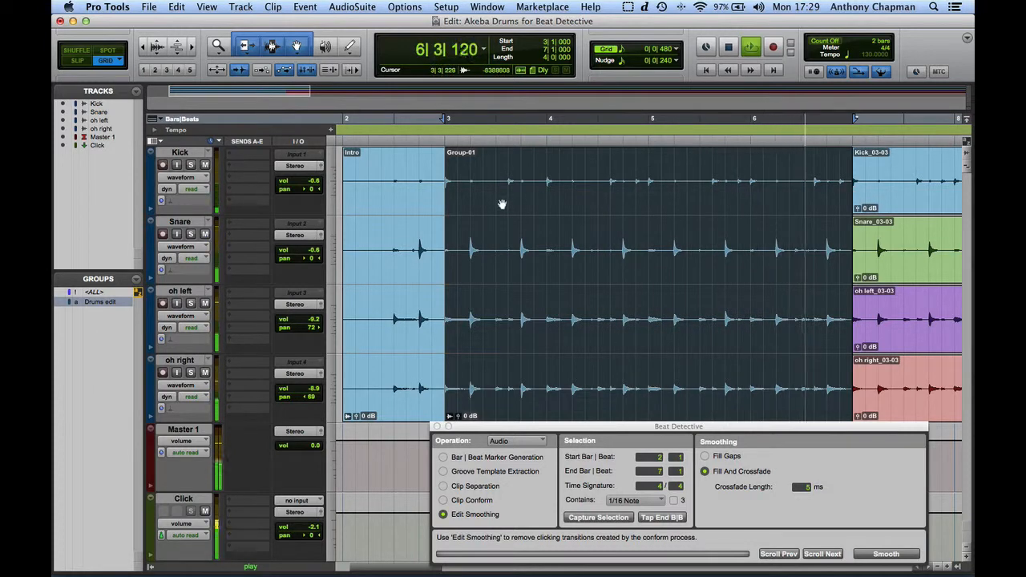
pyautogui.press('space')
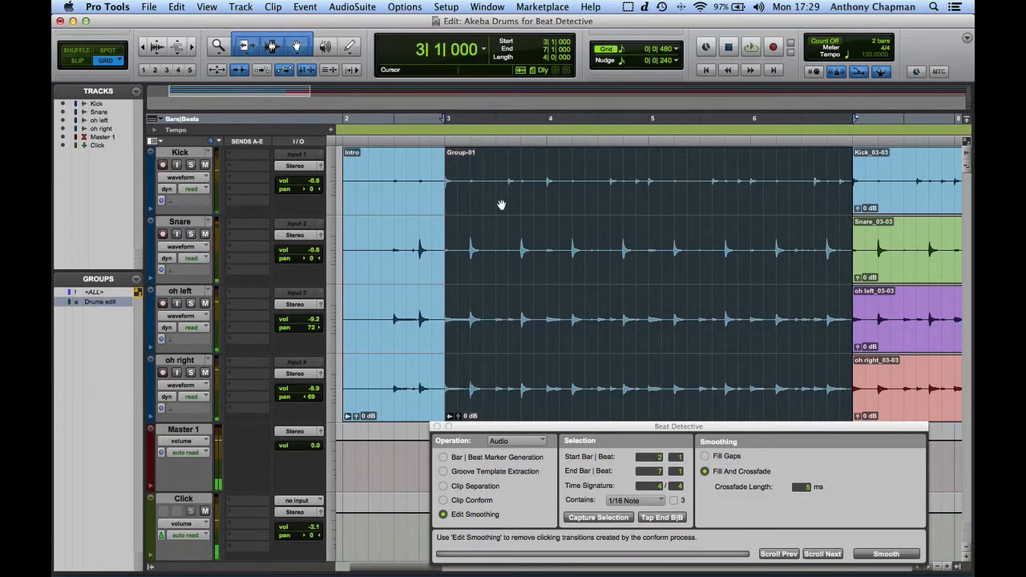
# Step: Rename the clip group starting at bar 3 as Main Beat 1
pyautogui.doubleClick(501, 205)
pyautogui.write('Main BEat')
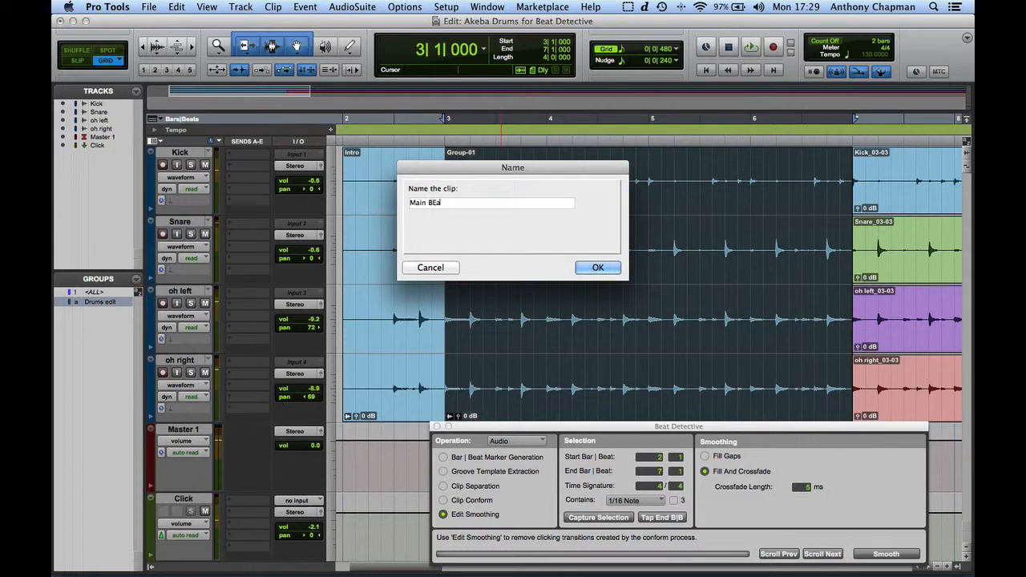
pyautogui.press('BackSpace')
pyautogui.press('BackSpace')
pyautogui.press('BackSpace')
pyautogui.press('BackSpace')
pyautogui.write('vea')
pyautogui.press('BackSpace')
pyautogui.press('BackSpace')
pyautogui.press('BackSpace')
pyautogui.write('Beat 1')
pyautogui.press('Return')
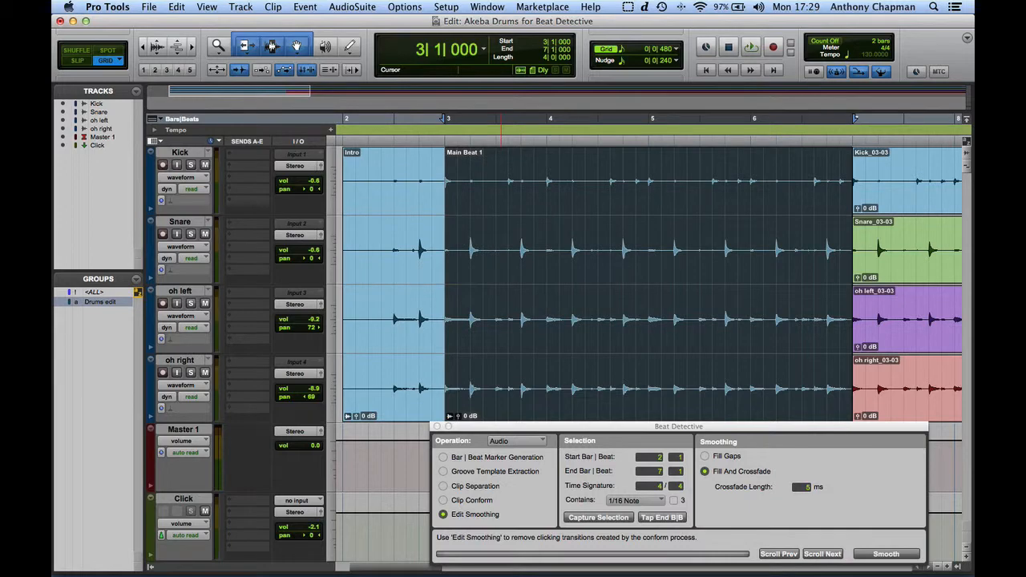
# Step: Copy the Main Beat 1 clip group to bar 41, past the end of the recording
pyautogui.press('super+[')
pyautogui.press('super+[')
pyautogui.press('super+[')
pyautogui.press('super+[')
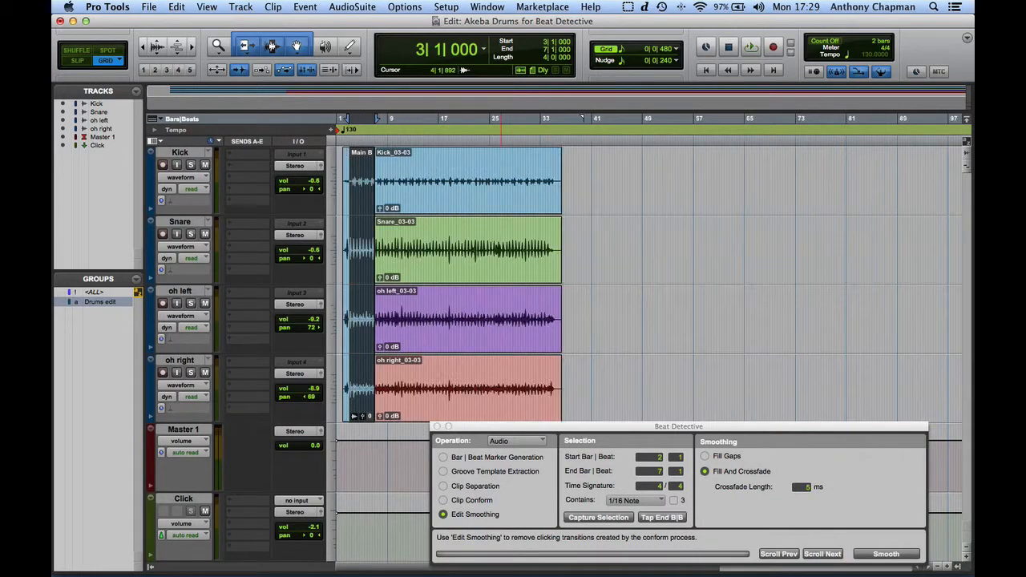
pyautogui.press('super+]')
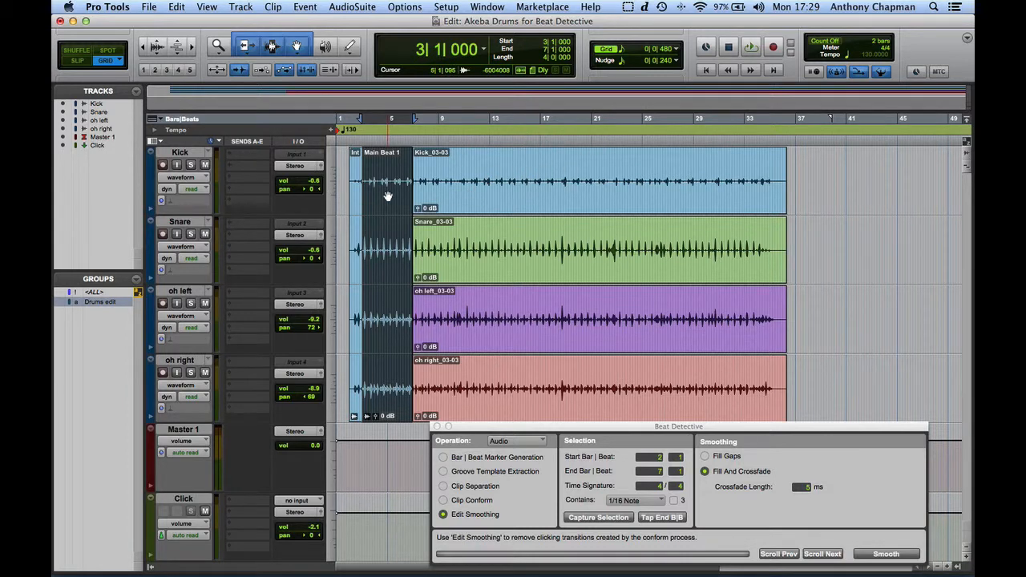
pyautogui.moveTo(387, 196); pyautogui.dragTo(874, 172)
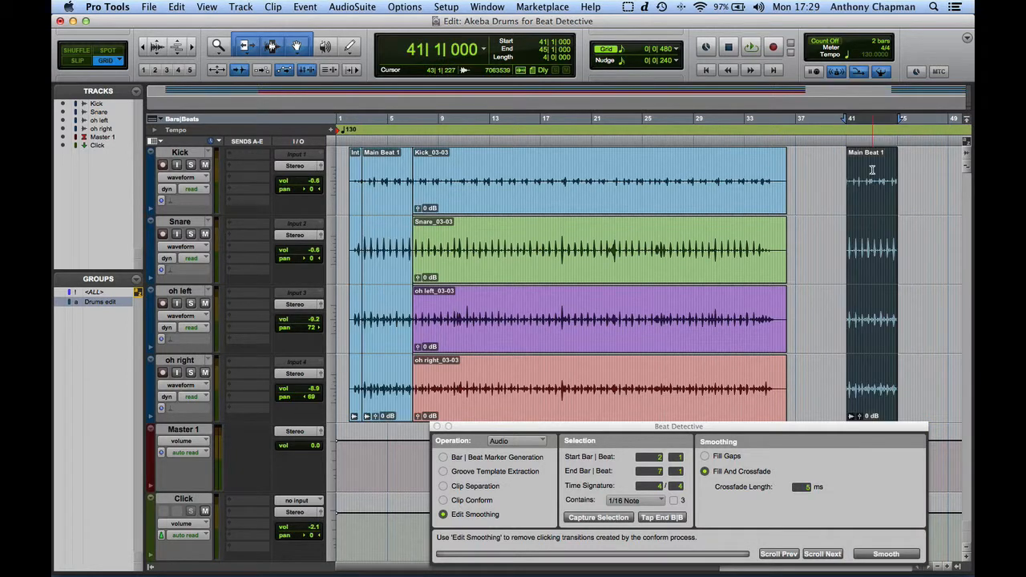
# Step: Try two consecutive duplicates of the Main Beat 1 copy, and revert to the single copy at bar 41
pyautogui.press('super+d')
pyautogui.press('super+d')
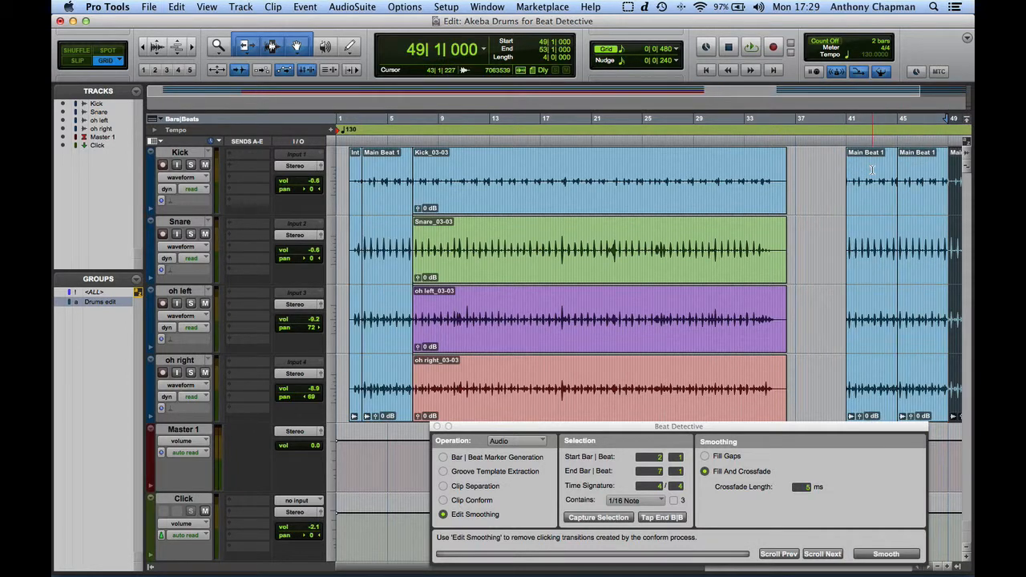
pyautogui.press('super+z')
pyautogui.press('super+z')
pyautogui.press('super+z')
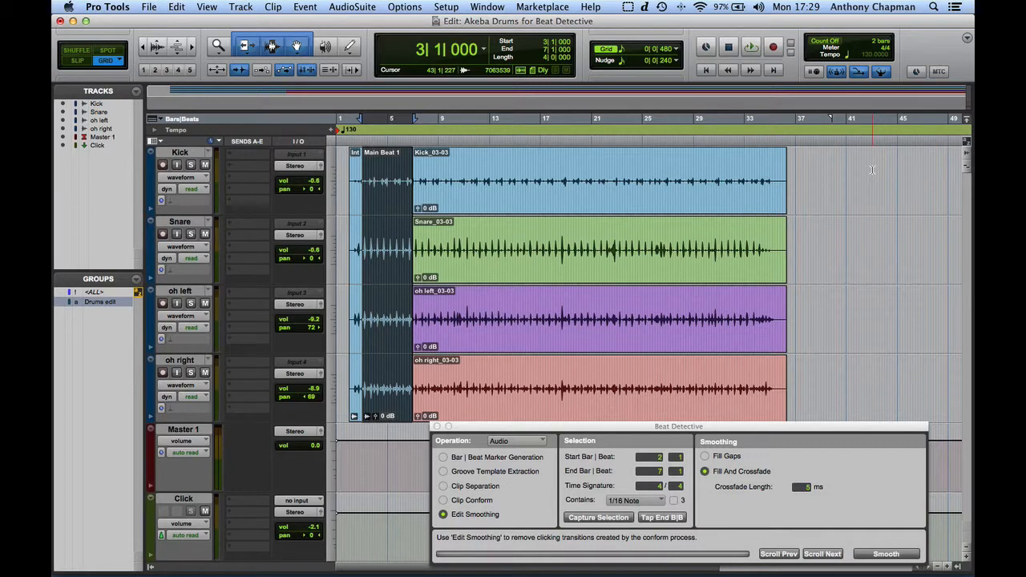
pyautogui.click(174, 6)
pyautogui.click(193, 32)
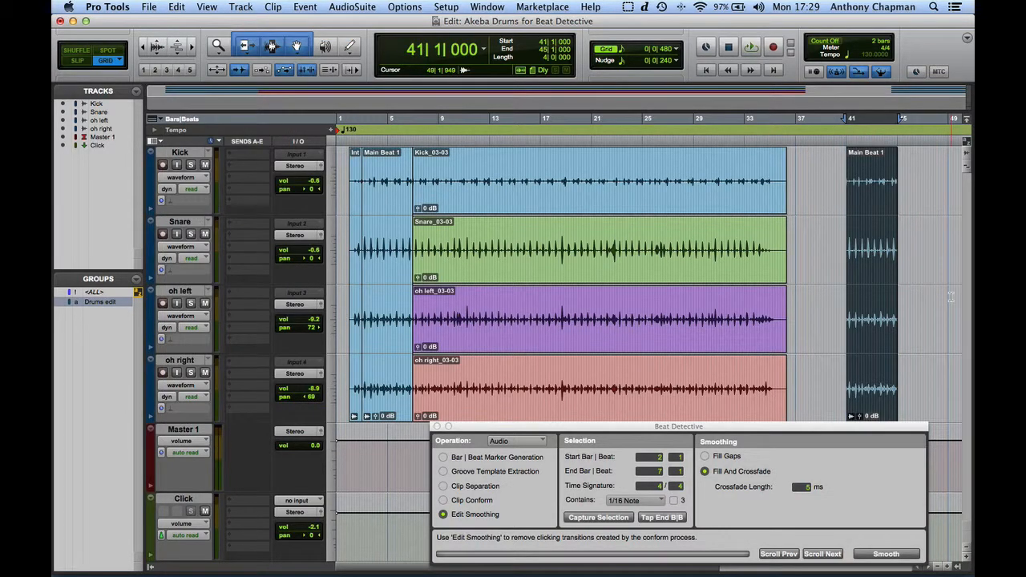
# Step: Ungroup the Main Beat 1 copy at bar 41 into its individual drum clips
pyautogui.press('super+]')
pyautogui.press('super+]')
pyautogui.press('super+]')
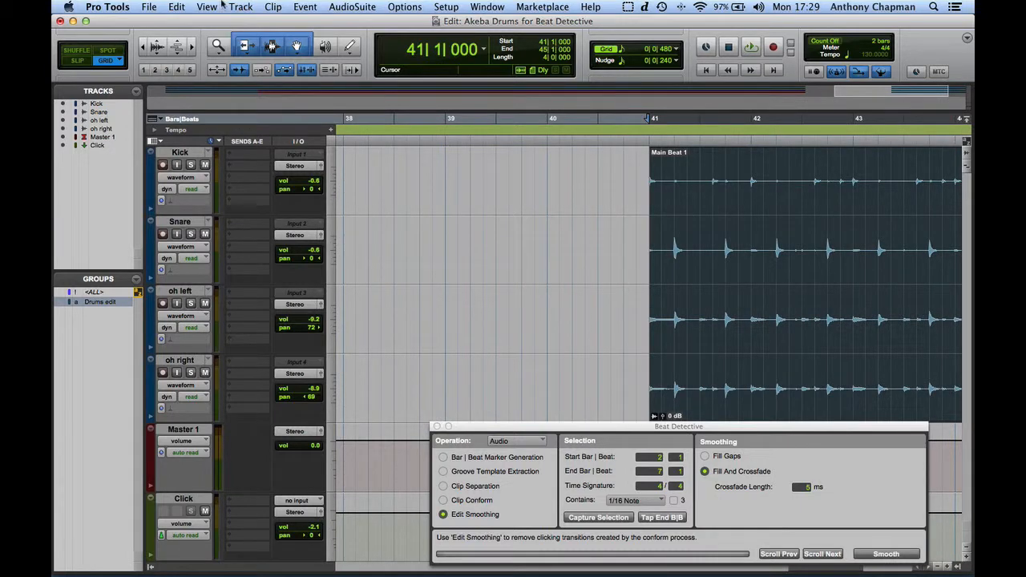
pyautogui.click(273, 7)
pyautogui.click(291, 112)
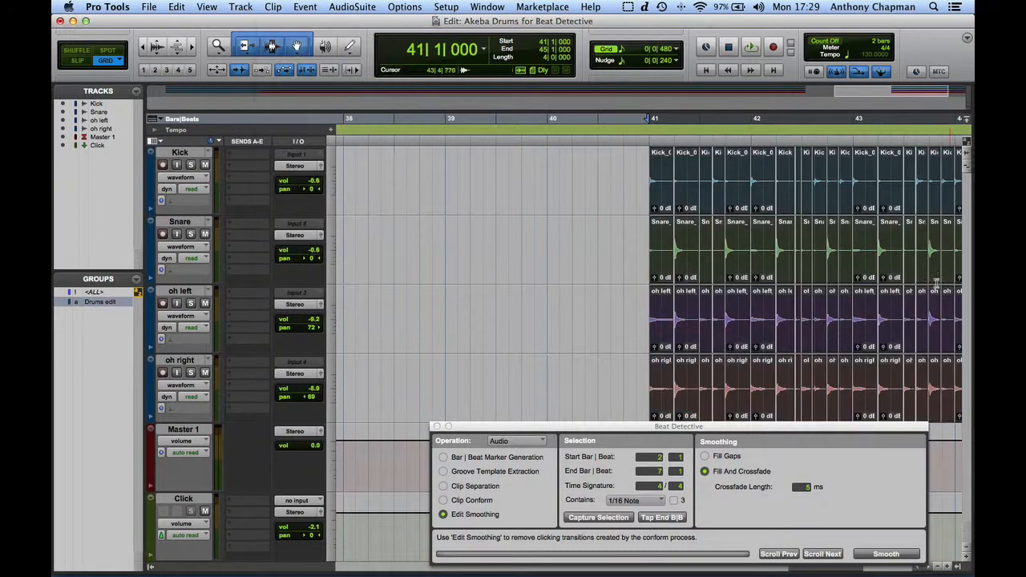
# Step: Group the separated drum clips at bar 41 into a single clip group again
pyautogui.click(275, 6)
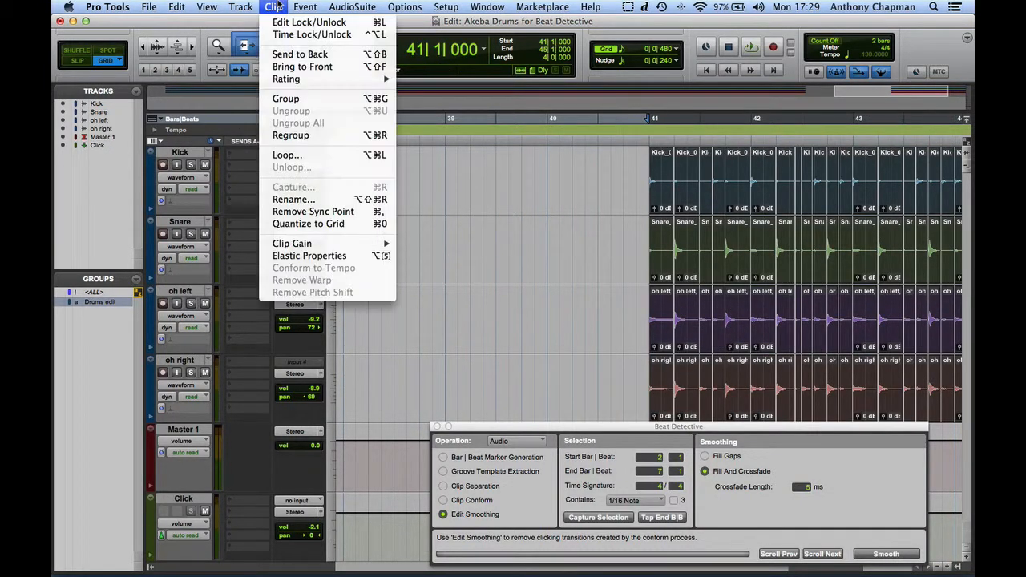
pyautogui.click(286, 98)
pyautogui.press('super+[')
pyautogui.press('super+[')
pyautogui.press('super+[')
pyautogui.press('super+[')
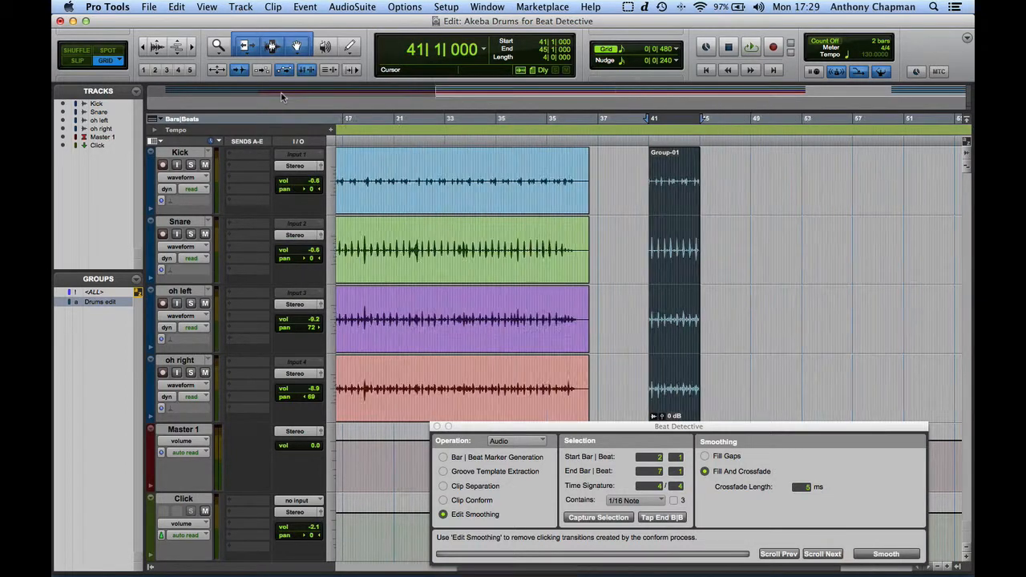